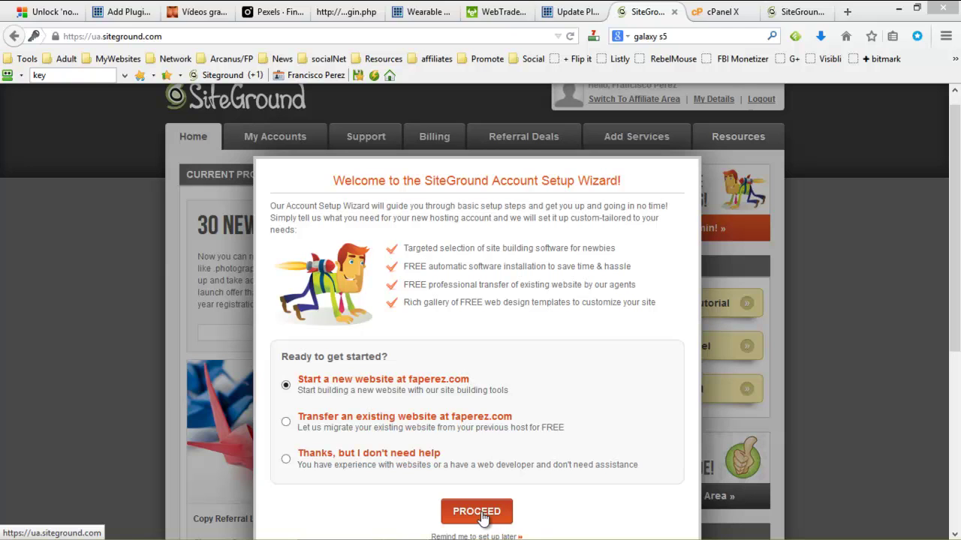
# - Start the faperez.com setup and choose a Personal/Blog site with WordPress as its software
pyautogui.click(483, 512)
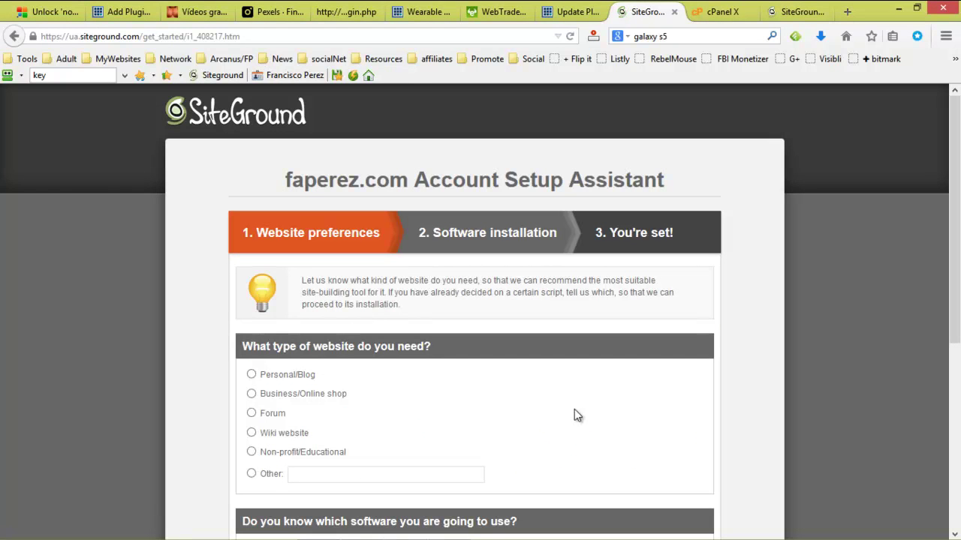
pyautogui.scroll(-2, 519, 278)
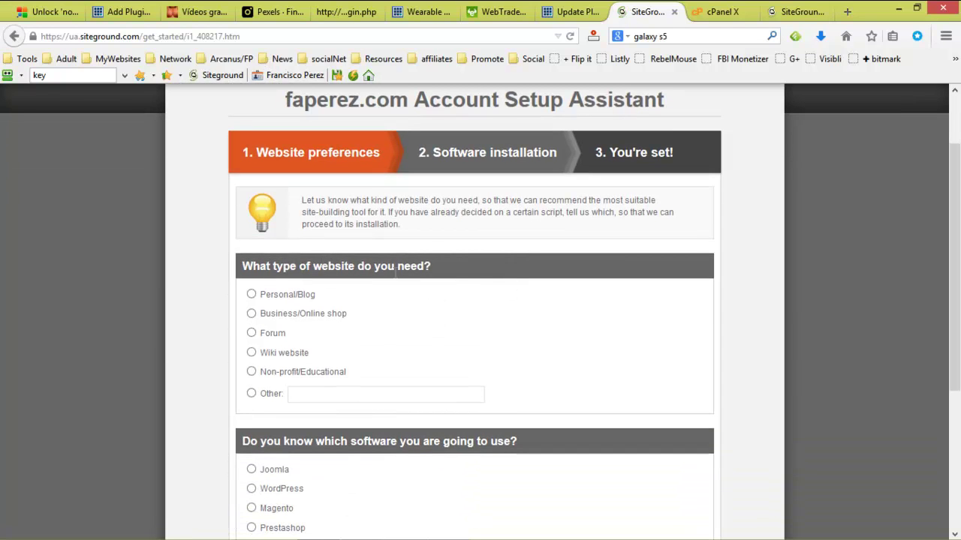
pyautogui.scroll(-2, 410, 300)
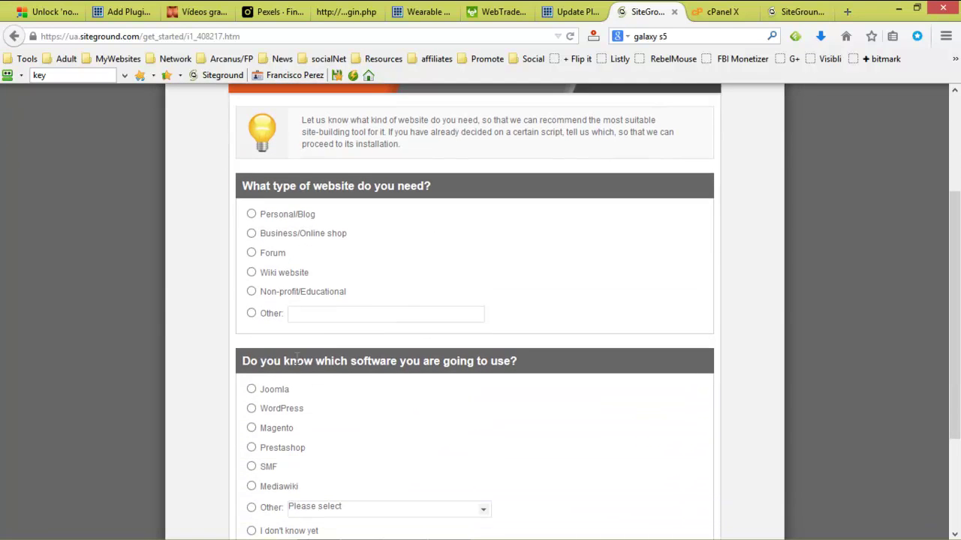
pyautogui.click(251, 213)
pyautogui.scroll(-2, 515, 263)
pyautogui.scroll(-1, 515, 286)
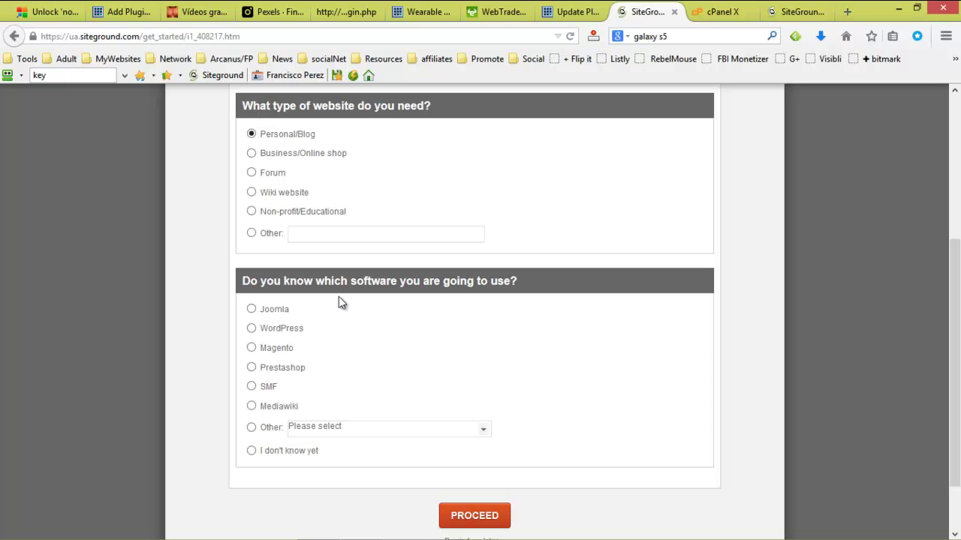
pyautogui.click(252, 330)
pyautogui.scroll(-2, 409, 345)
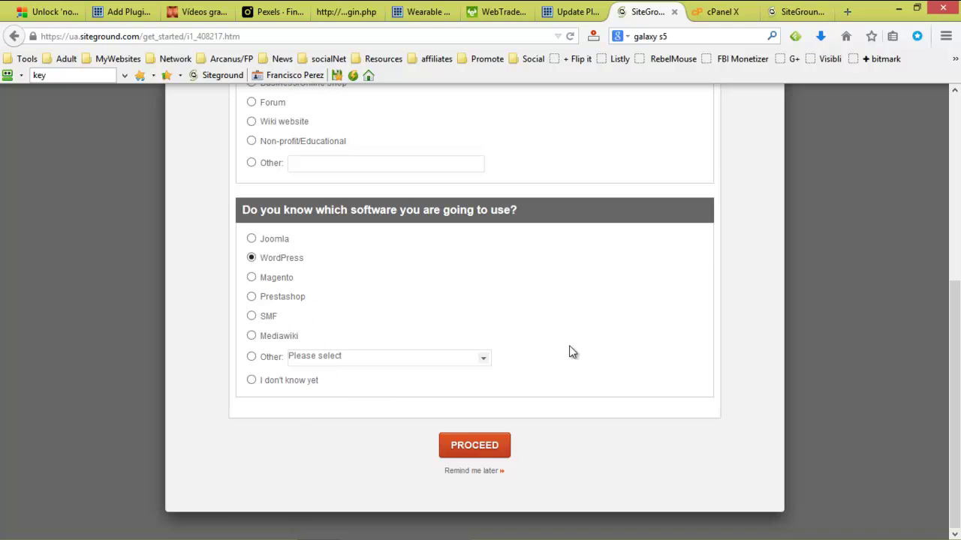
# - Continue to the software installation step and enter AdminSys as the WordPress username
pyautogui.click(480, 450)
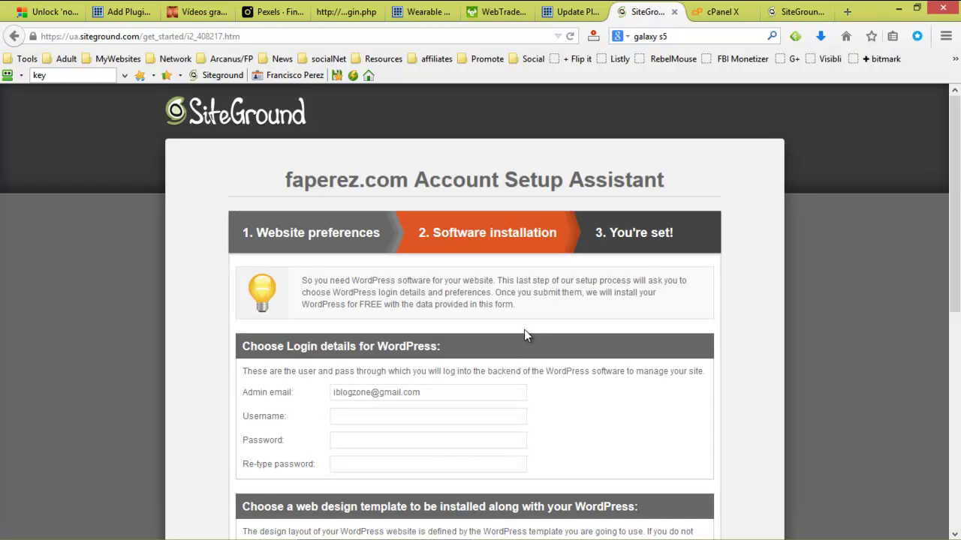
pyautogui.scroll(-2, 525, 334)
pyautogui.scroll(-2, 617, 285)
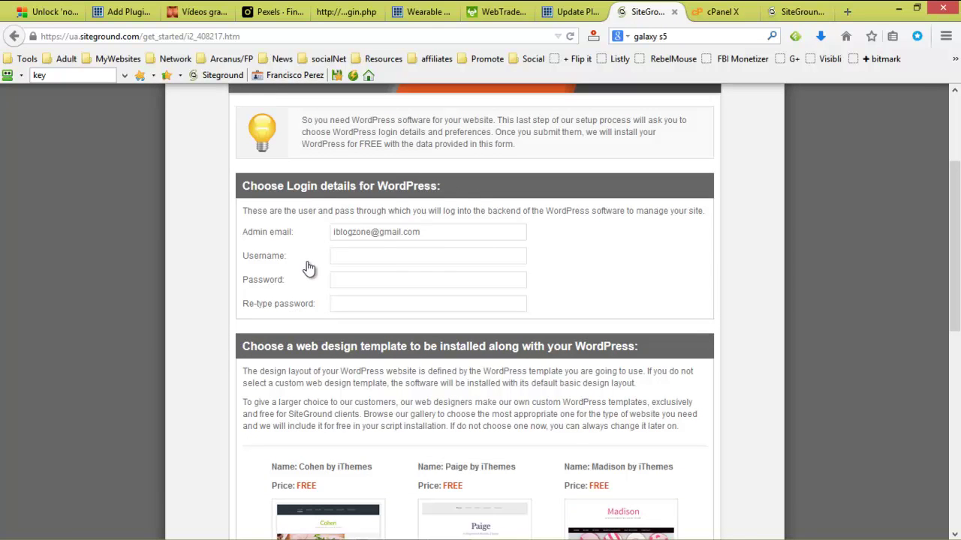
pyautogui.click(381, 256)
pyautogui.write('AdminSys')
# - Enter a strong WordPress admin password, then retype it in the confirmation field
pyautogui.click(419, 281)
pyautogui.write('•••••')
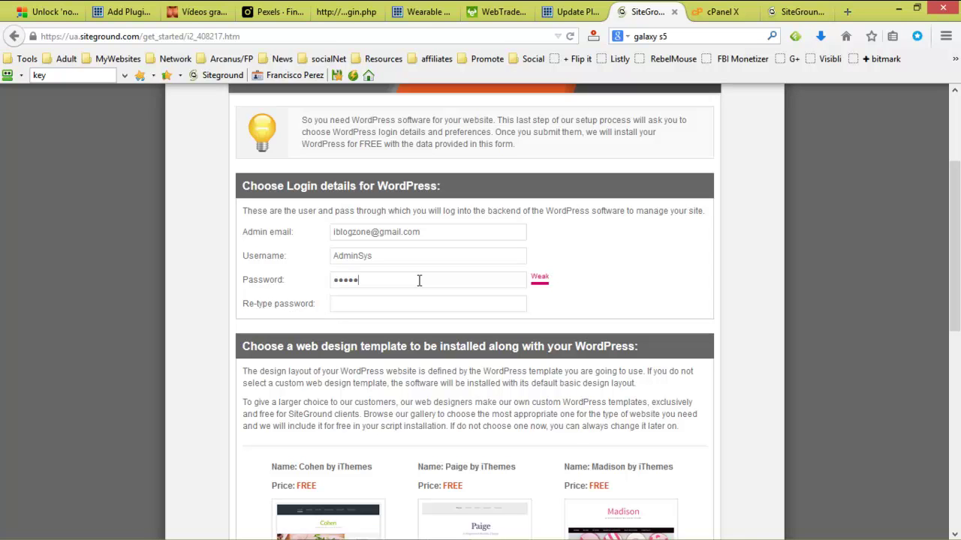
pyautogui.hotkey('ctrl', 'a')
pyautogui.write('••••')
pyautogui.hotkey('ctrl', 'a')
pyautogui.write('•••')
pyautogui.press('BackSpace')
pyautogui.press('BackSpace')
pyautogui.press('BackSpace')
pyautogui.write('••••••••••')
pyautogui.write('•••')
pyautogui.click(438, 303)
pyautogui.write('••••')
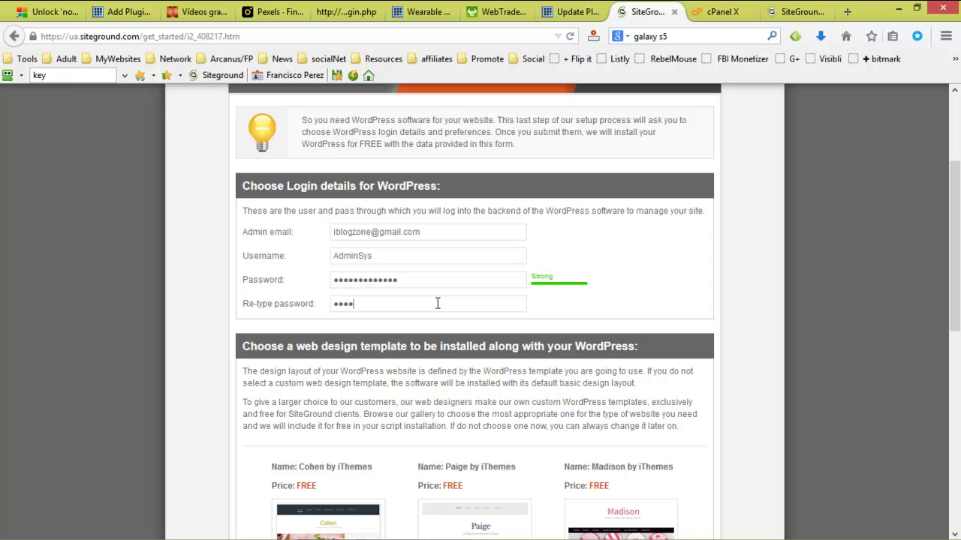
pyautogui.write('•••••••••')
# - Browse the design templates and open the Cohen by iThemes template details
pyautogui.scroll(-4, 578, 322)
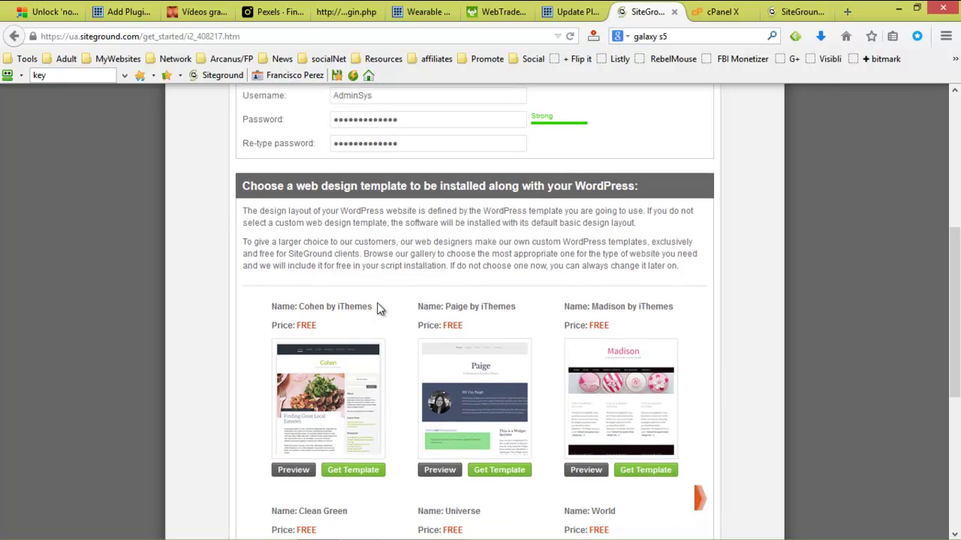
pyautogui.scroll(-2, 638, 289)
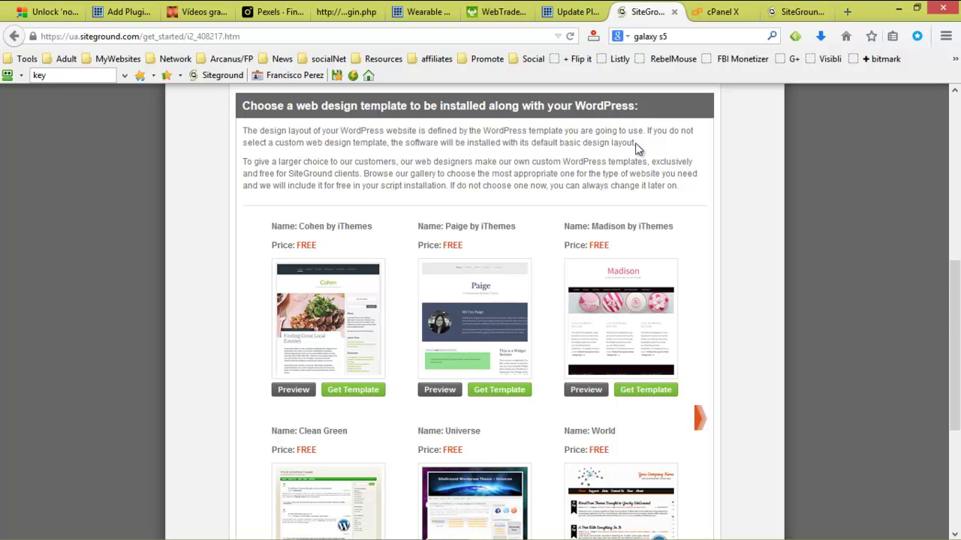
pyautogui.scroll(-2, 743, 278)
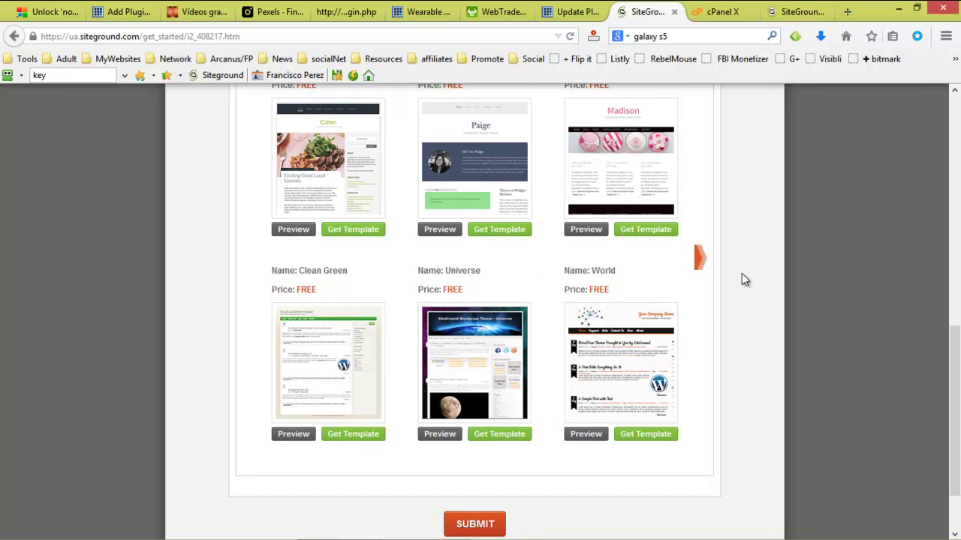
pyautogui.scroll(-1, 741, 278)
pyautogui.scroll(2, 740, 282)
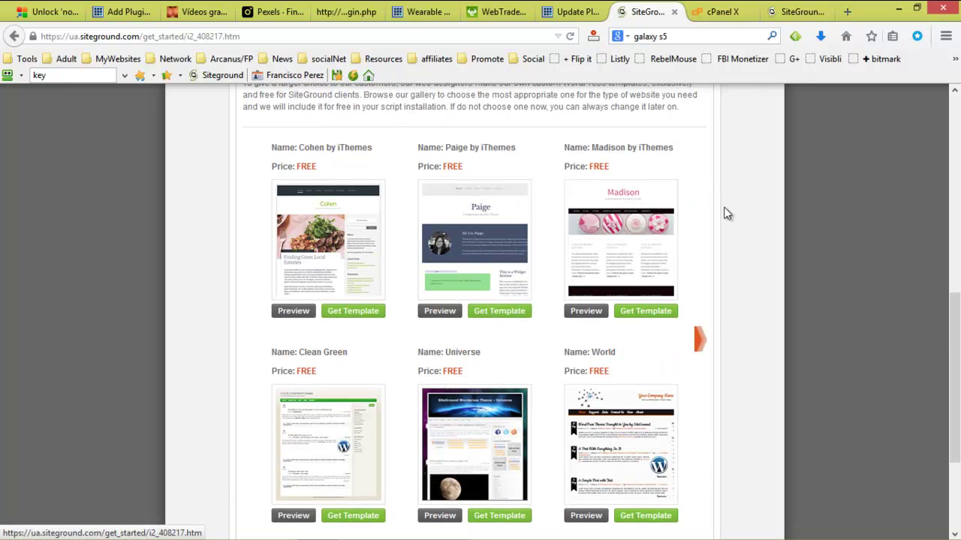
pyautogui.scroll(-1, 725, 213)
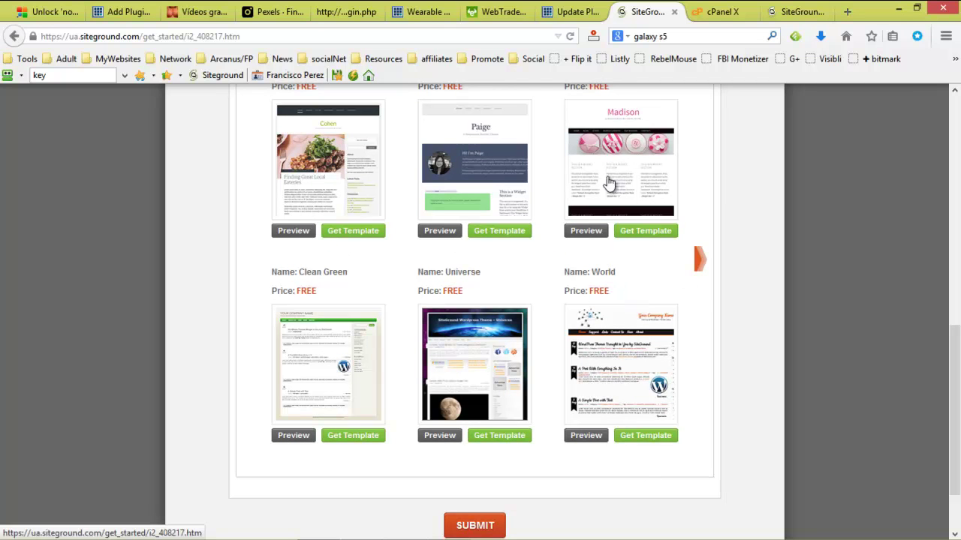
pyautogui.scroll(1, 617, 164)
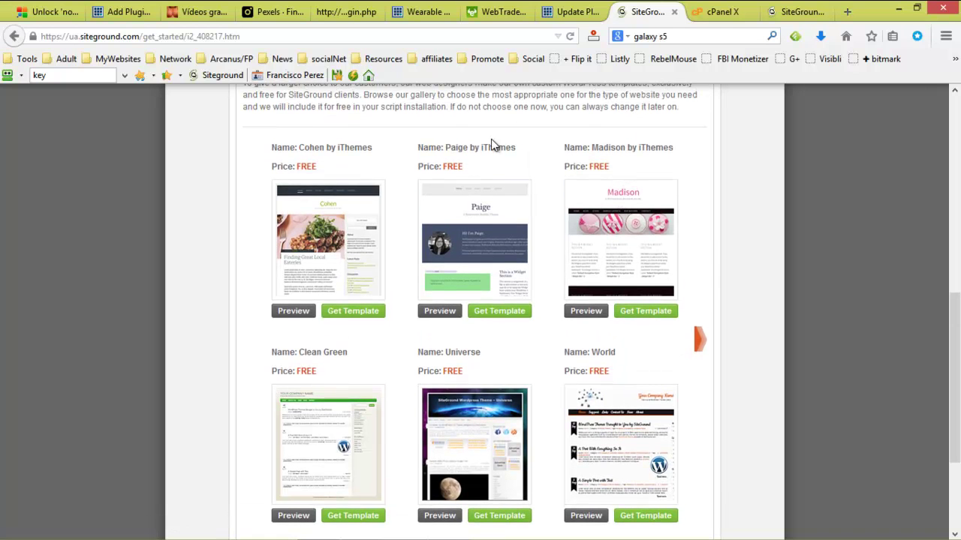
pyautogui.click(302, 310)
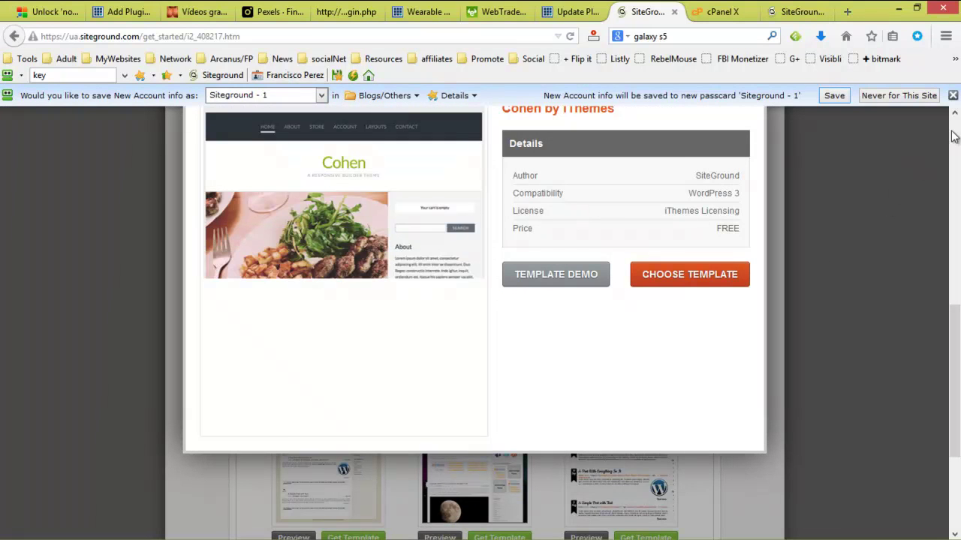
# - Dismiss the browser's save-password prompt and confirm Cohen by iThemes as the template
pyautogui.click(952, 95)
pyautogui.scroll(2, 866, 262)
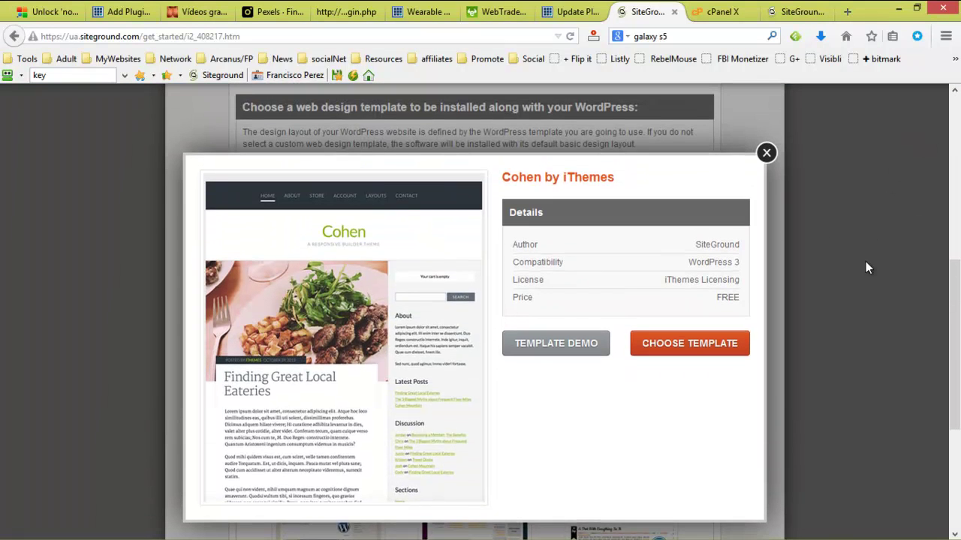
pyautogui.scroll(-2, 865, 263)
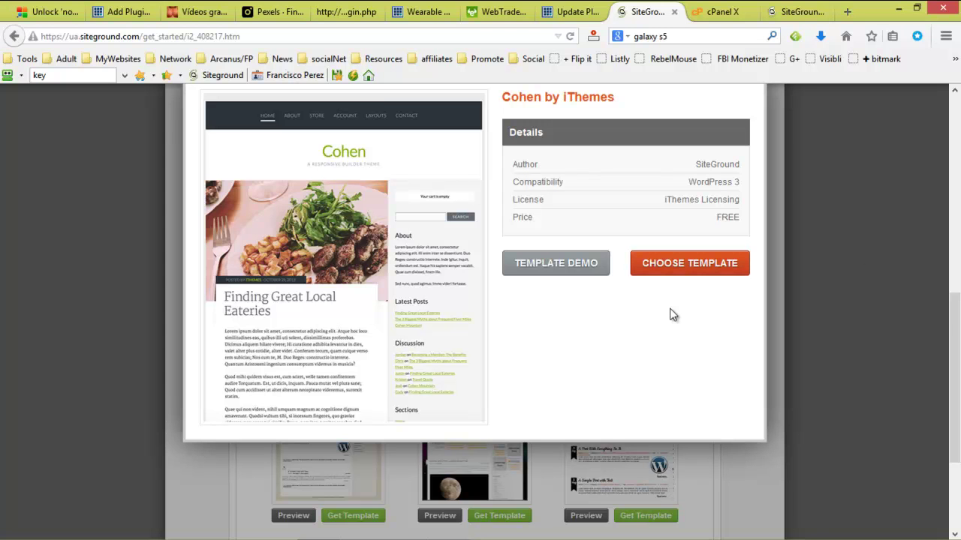
pyautogui.scroll(-1, 674, 315)
pyautogui.scroll(1, 687, 316)
pyautogui.click(702, 270)
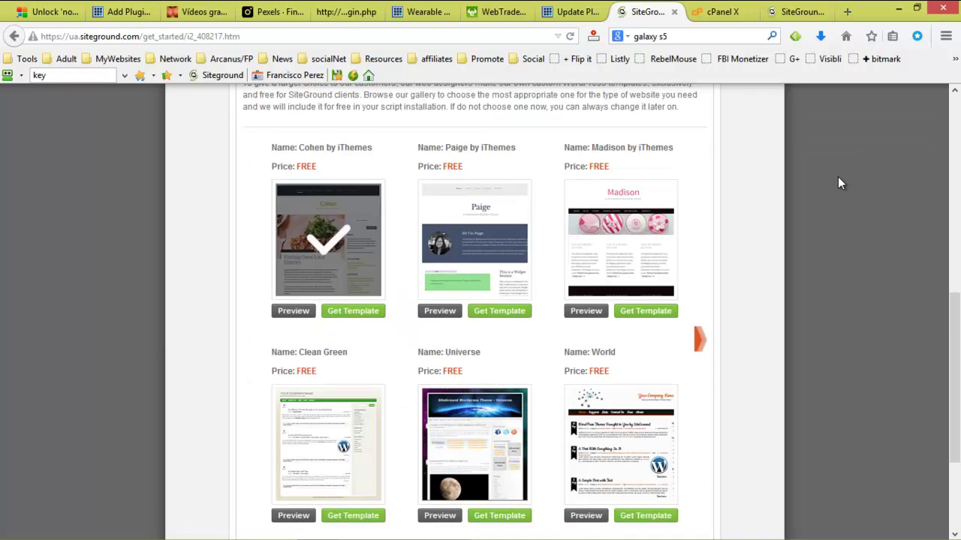
pyautogui.scroll(-2, 839, 188)
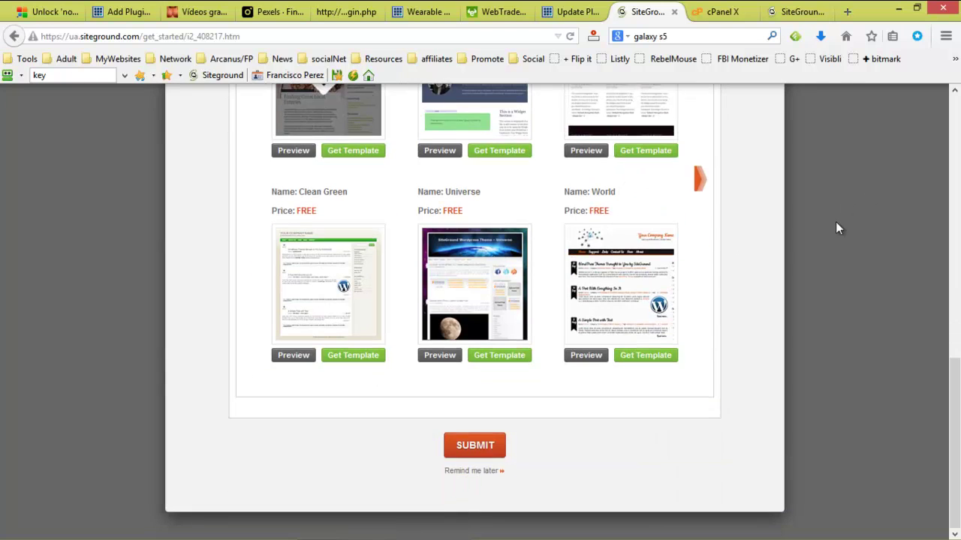
# - Submit the account setup and select the new faperez.com Admin URL on the Congratulations page
pyautogui.click(476, 449)
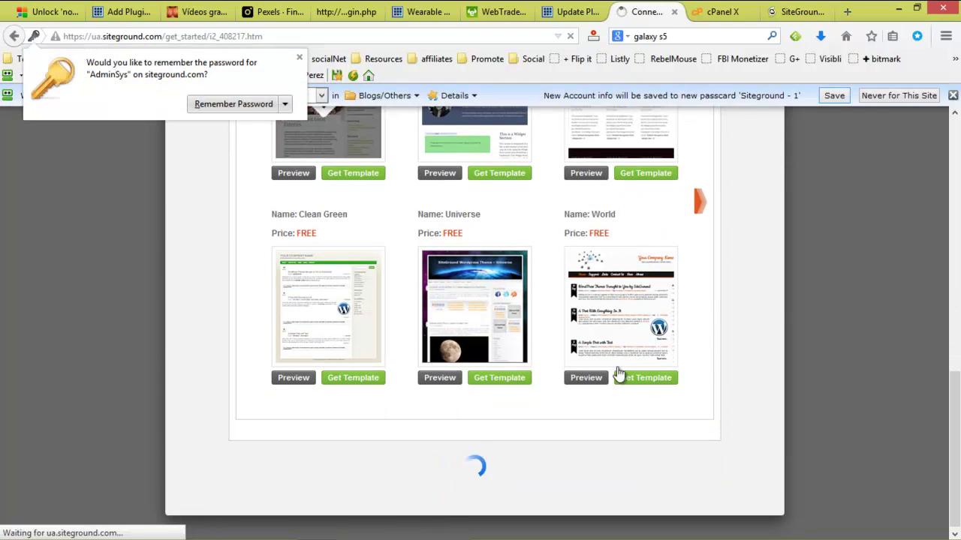
pyautogui.click(952, 95)
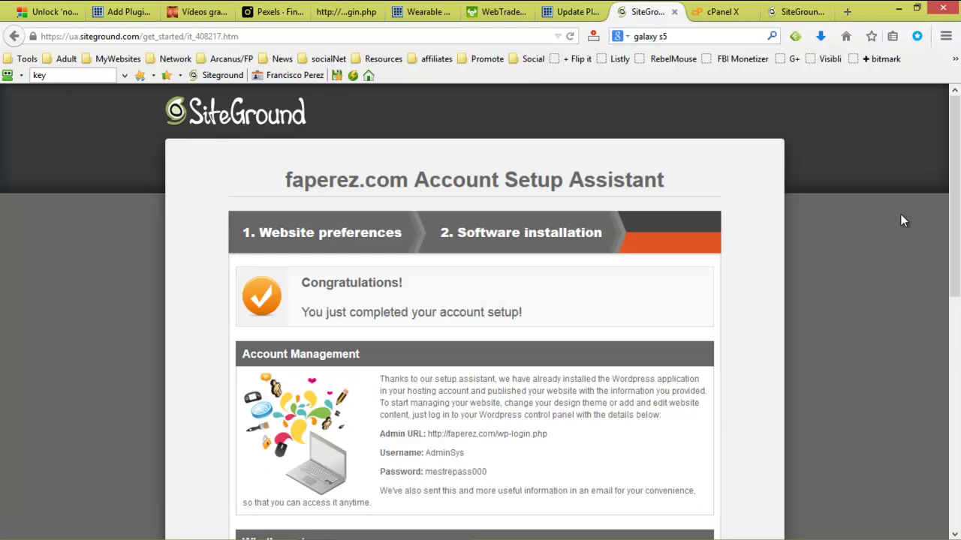
pyautogui.scroll(-4, 909, 232)
pyautogui.scroll(-6, 910, 236)
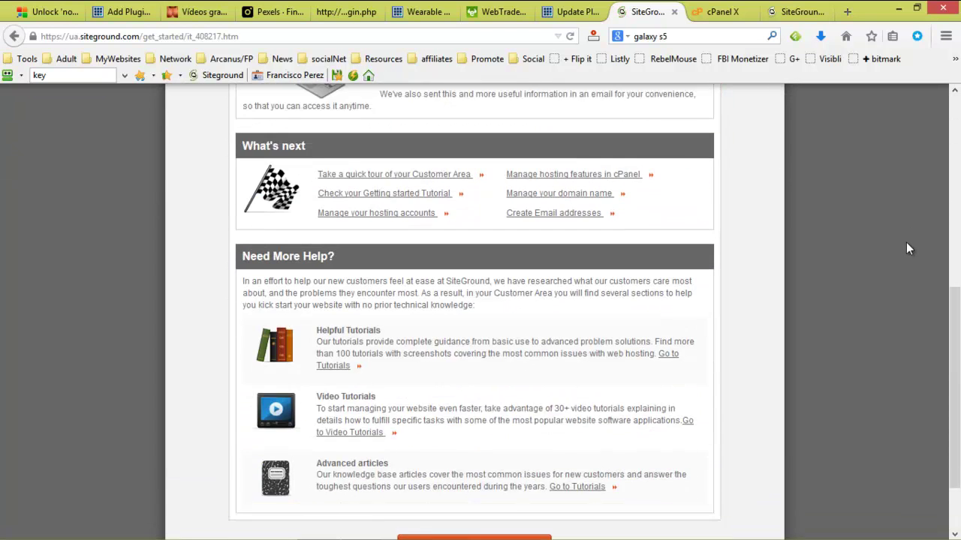
pyautogui.scroll(-1, 905, 249)
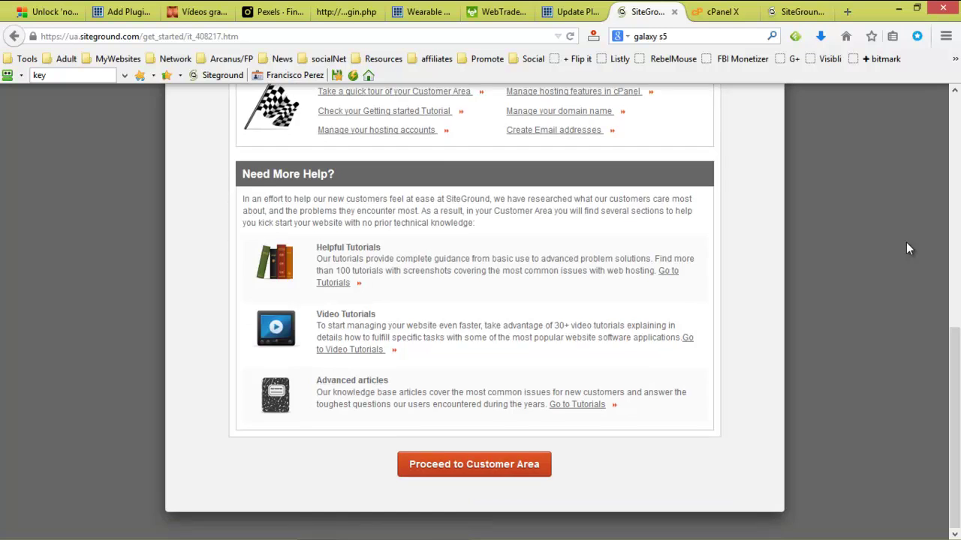
pyautogui.scroll(7, 909, 248)
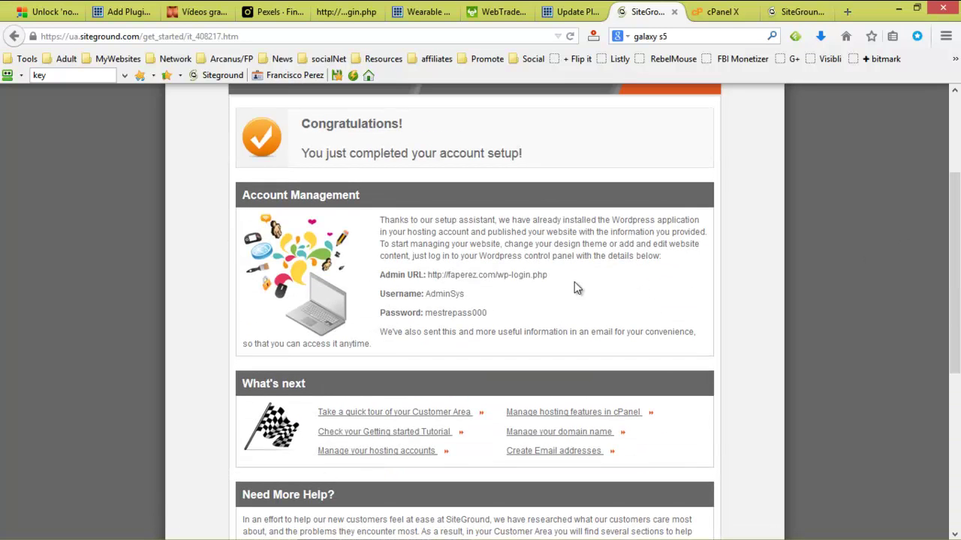
pyautogui.moveTo(429, 275); pyautogui.dragTo(547, 274)
pyautogui.hotkey('ctrl', 'c')
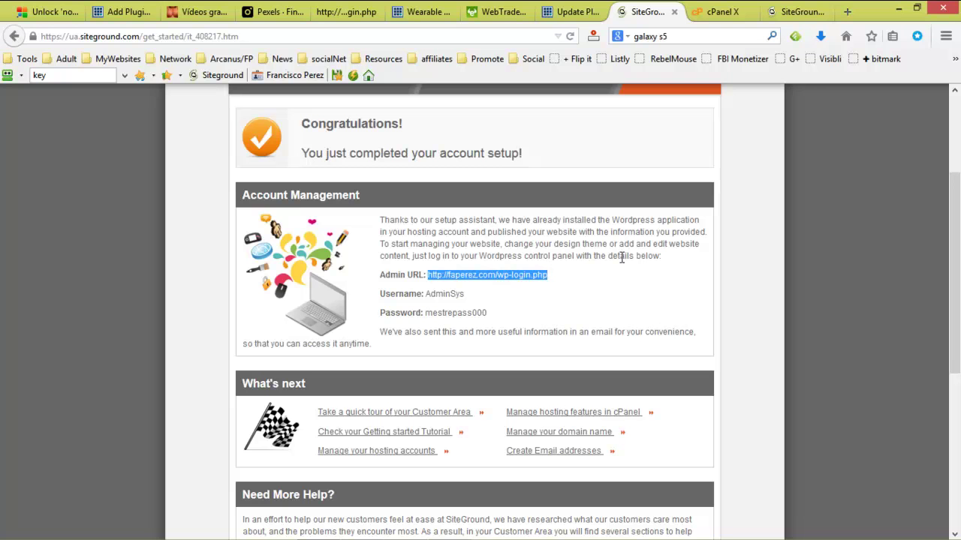
# - Paste the faperez.com admin URL into a new tab and load the login page
pyautogui.hotkey('ctrl', 't')
pyautogui.hotkey('ctrl', 'v')
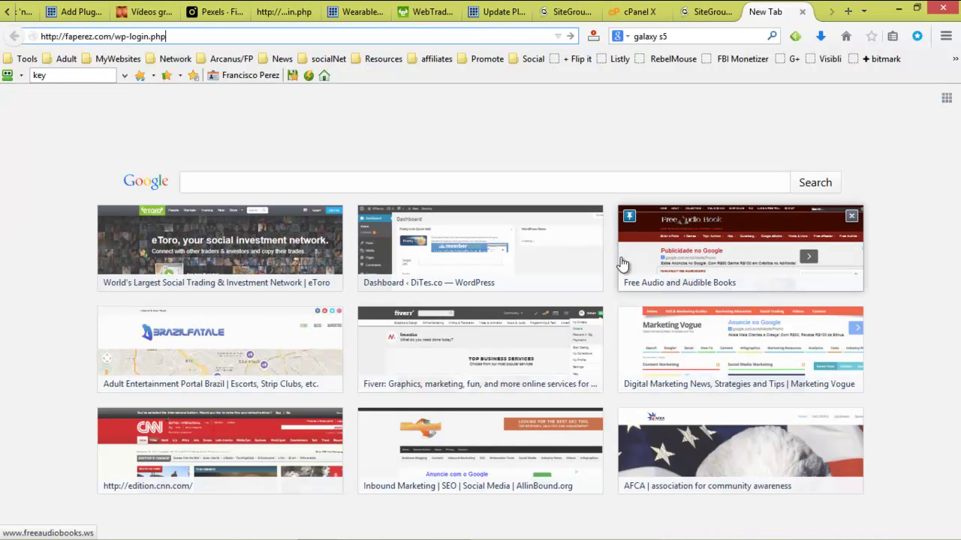
pyautogui.press('Return')
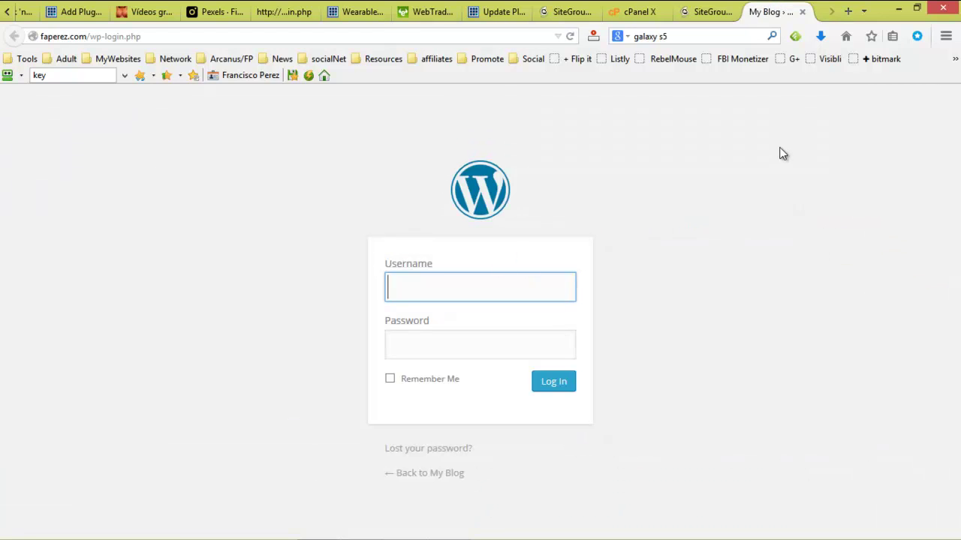
pyautogui.click(450, 474)
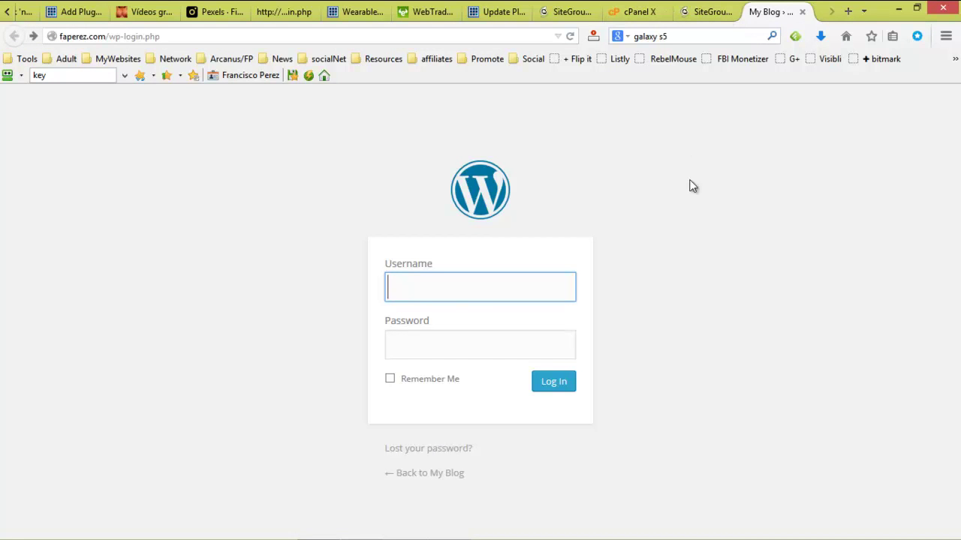
# - Log in as AdminSys with the admin password, declining Firefox's save-password offer
pyautogui.write('Admin')
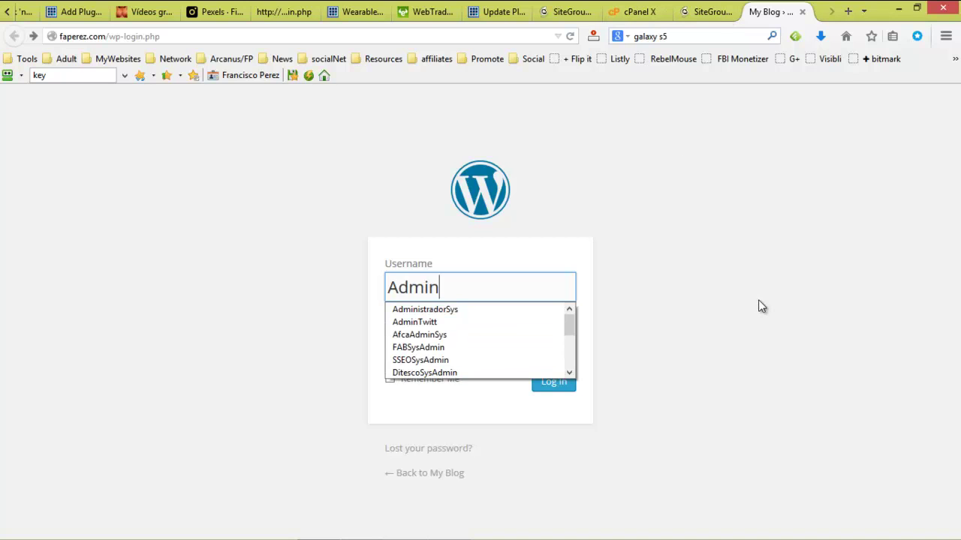
pyautogui.write('Sysy')
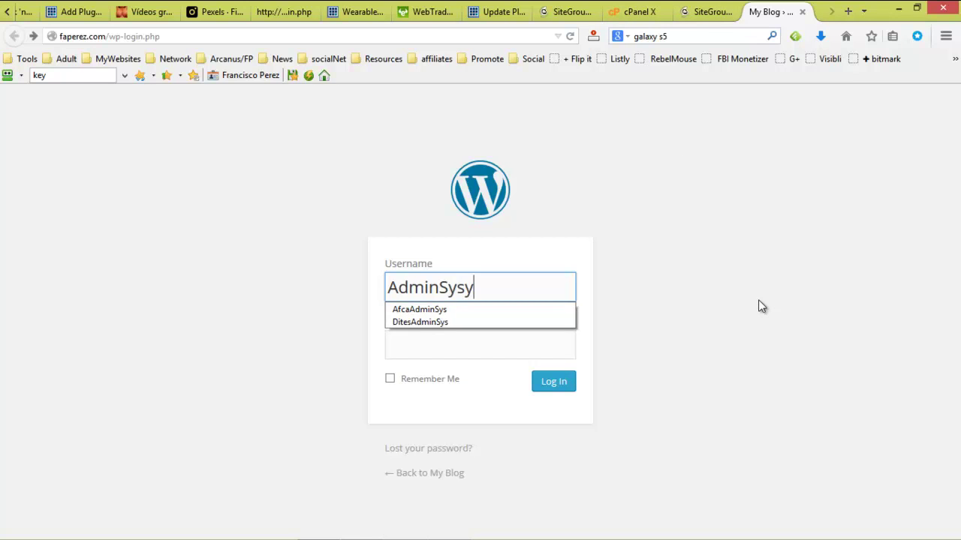
pyautogui.press('BackSpace')
pyautogui.press('Tab')
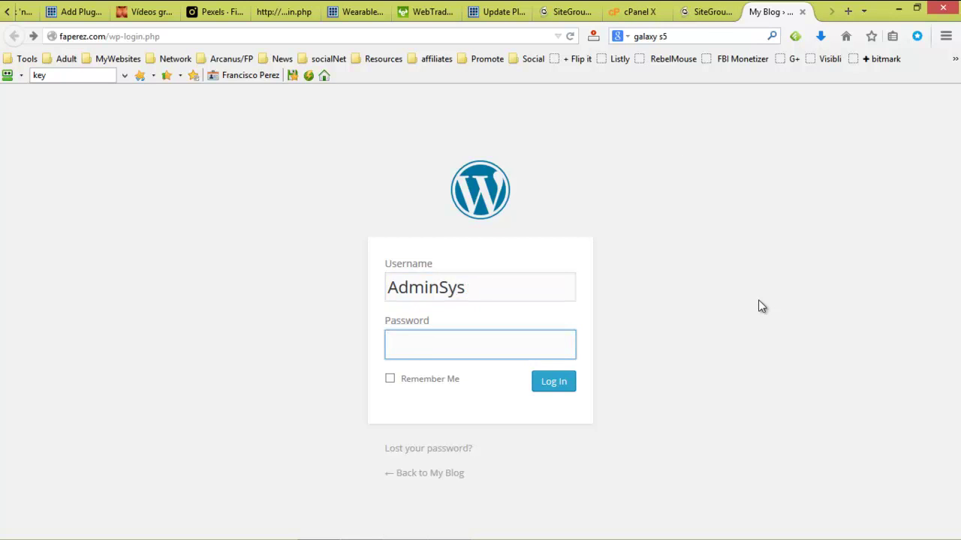
pyautogui.write('•••••••••')
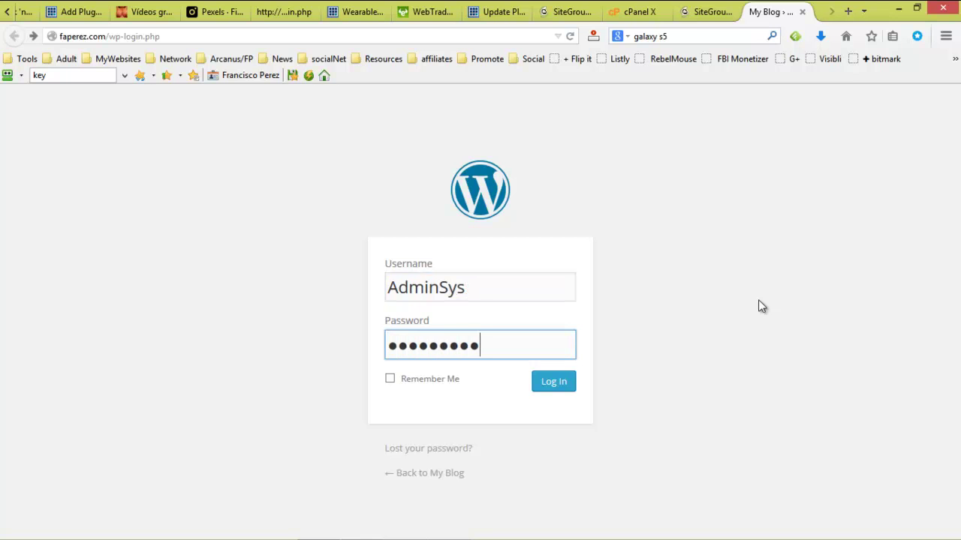
pyautogui.write('••••')
pyautogui.click(564, 387)
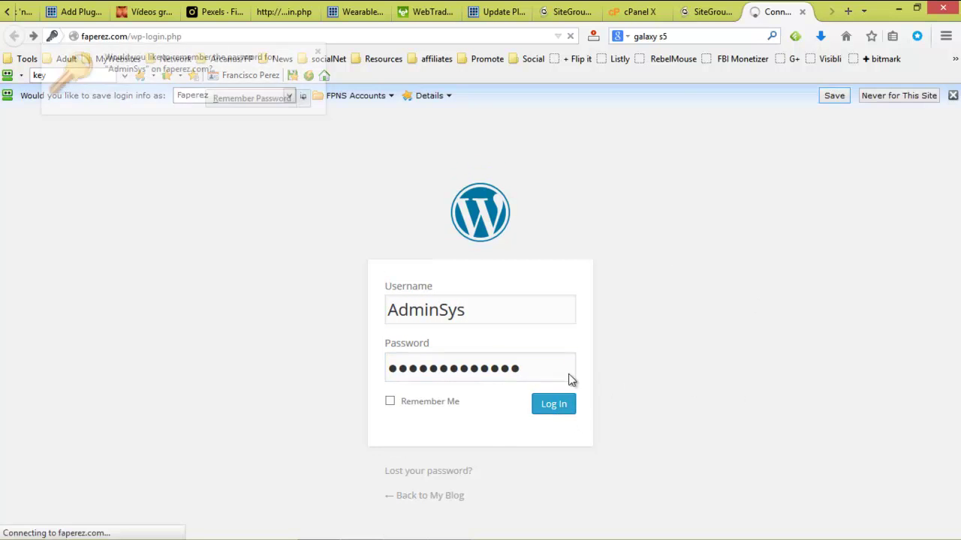
pyautogui.click(953, 95)
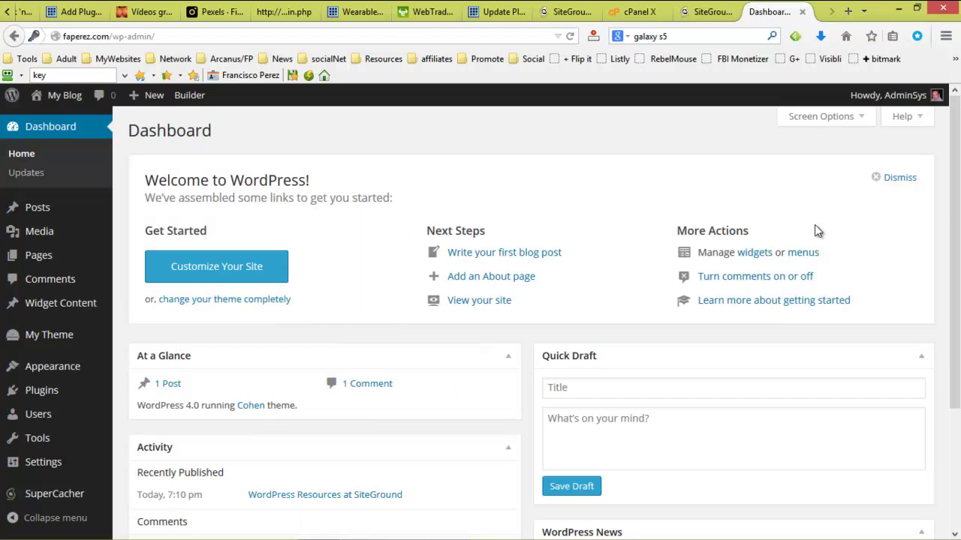
pyautogui.scroll(-4, 818, 228)
pyautogui.scroll(3, 796, 250)
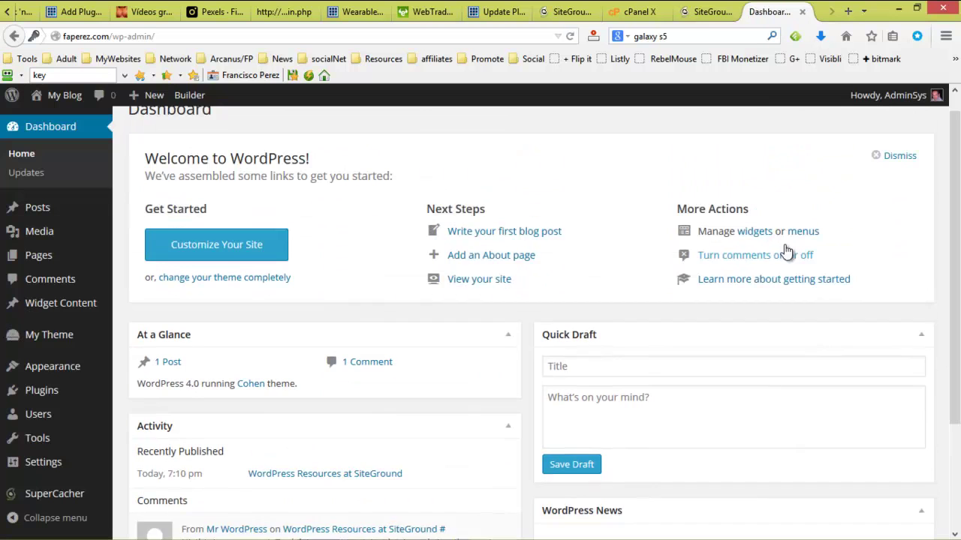
pyautogui.scroll(1, 786, 250)
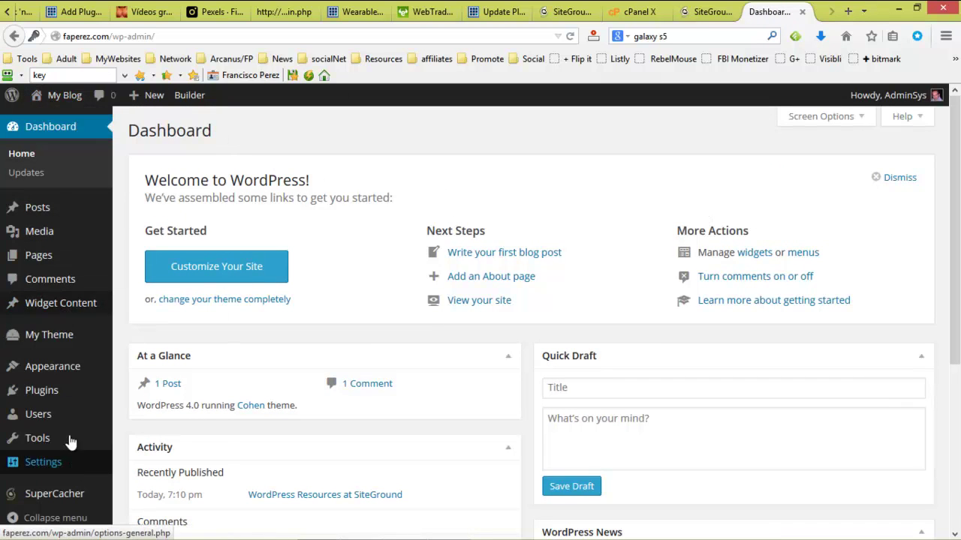
# - Activate the Twenty Fourteen theme from Appearance > Themes
pyautogui.moveTo(52, 366)
pyautogui.click(136, 375)
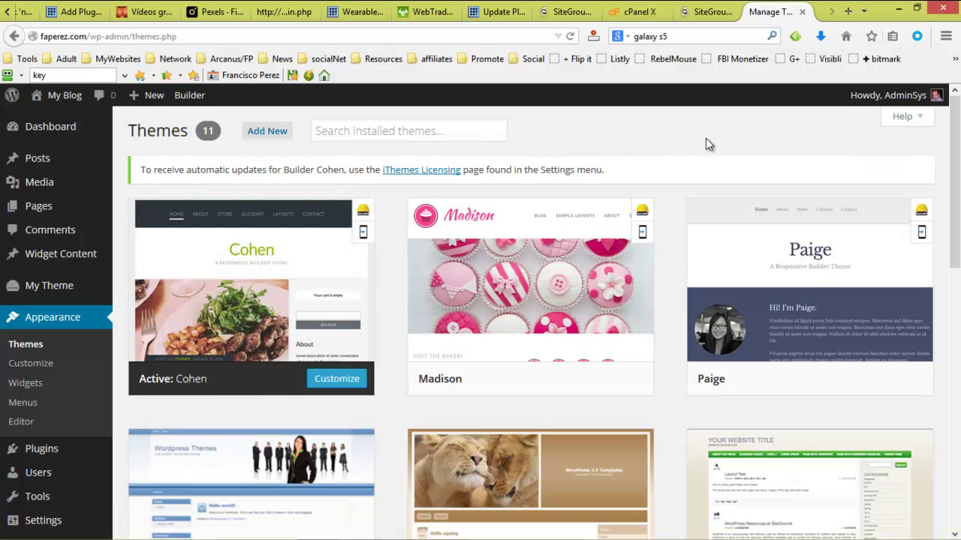
pyautogui.scroll(-2, 705, 138)
pyautogui.scroll(-2, 708, 139)
pyautogui.scroll(-2, 710, 146)
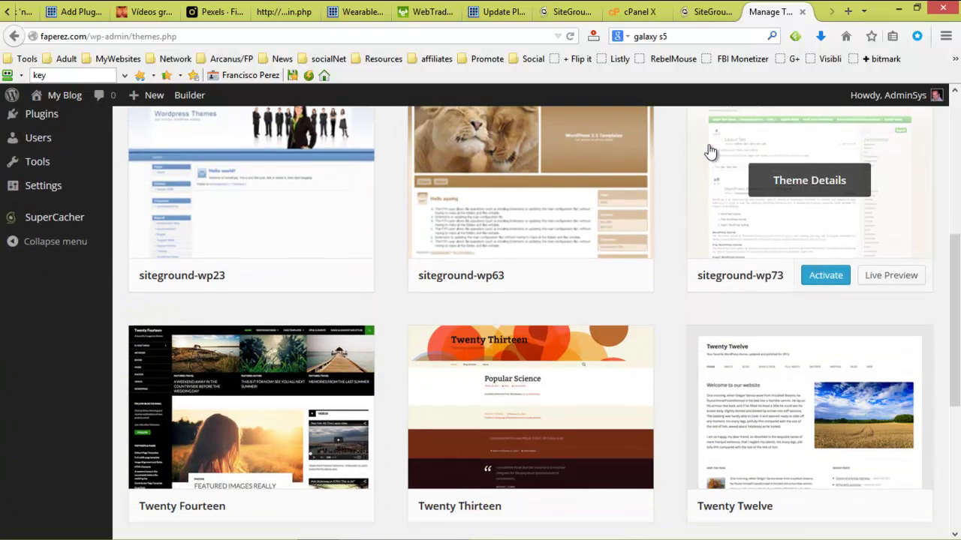
pyautogui.scroll(-3, 710, 151)
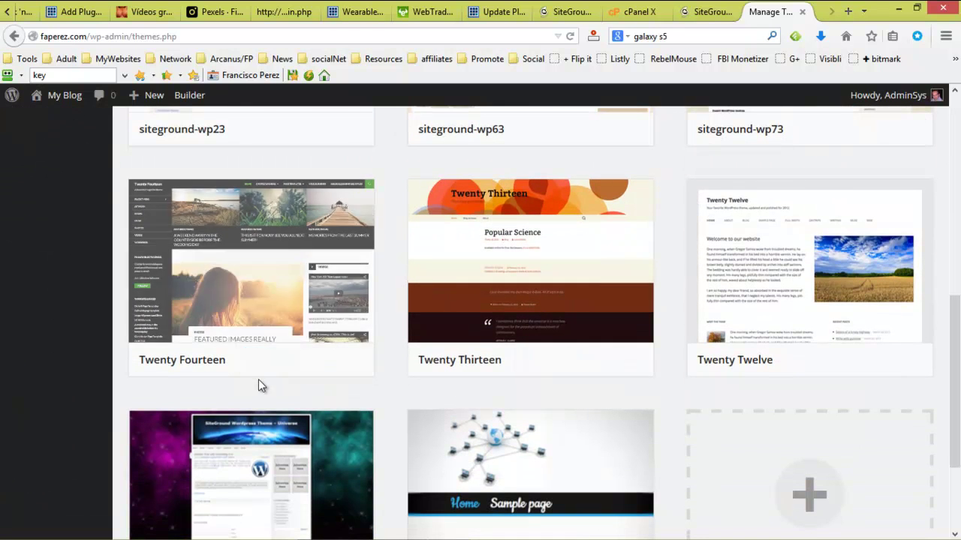
pyautogui.moveTo(250, 270)
pyautogui.click(268, 363)
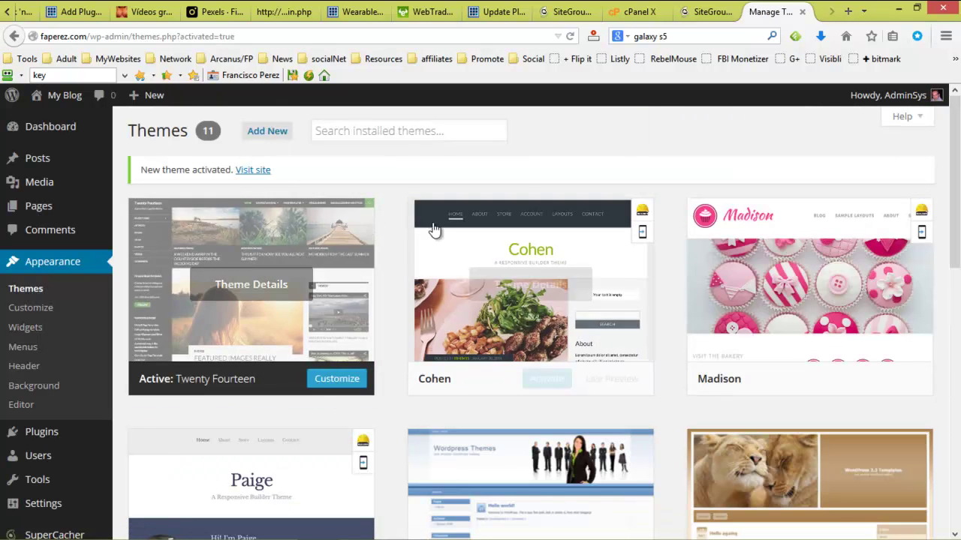
# - Visit the live site from the theme notice and scroll through its Twenty Fourteen front page
pyautogui.click(261, 171)
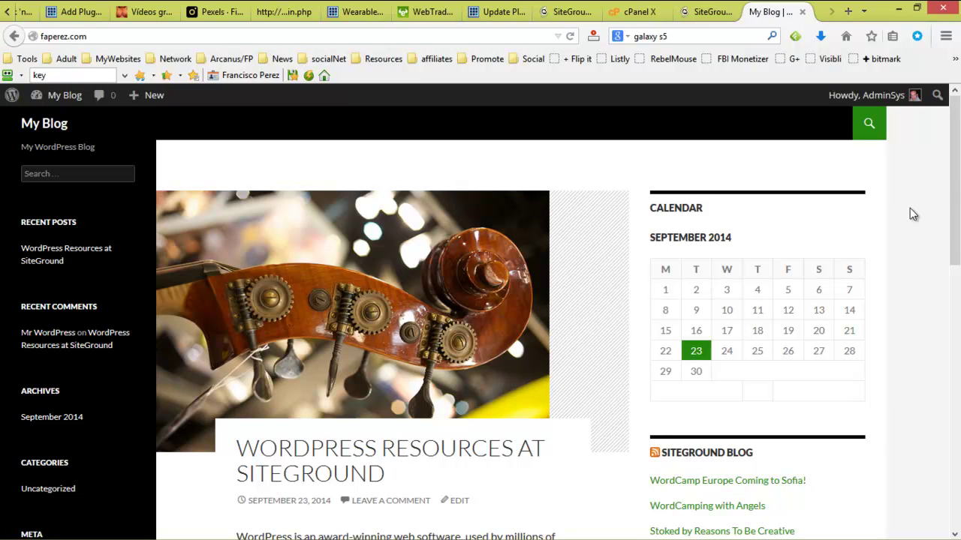
pyautogui.scroll(-7, 910, 208)
pyautogui.scroll(3, 910, 208)
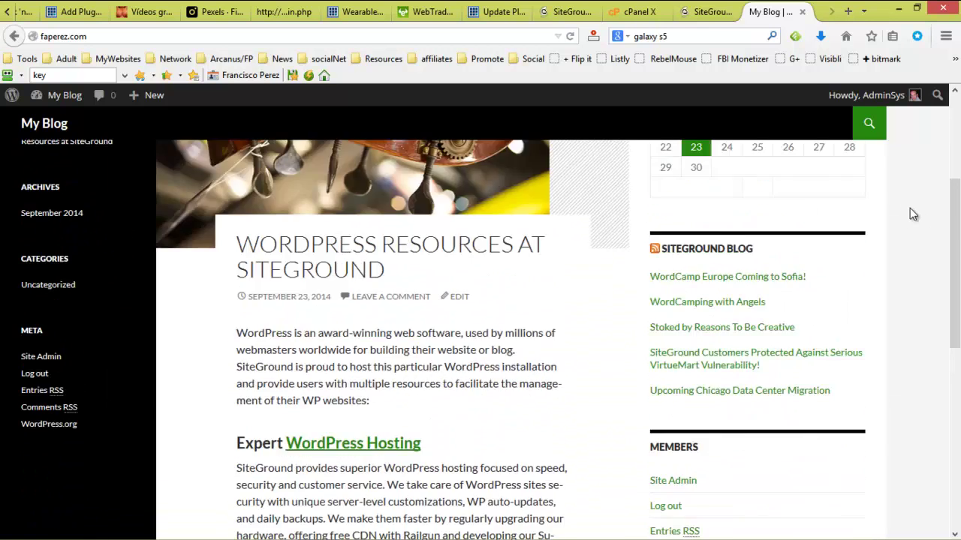
pyautogui.scroll(5, 910, 209)
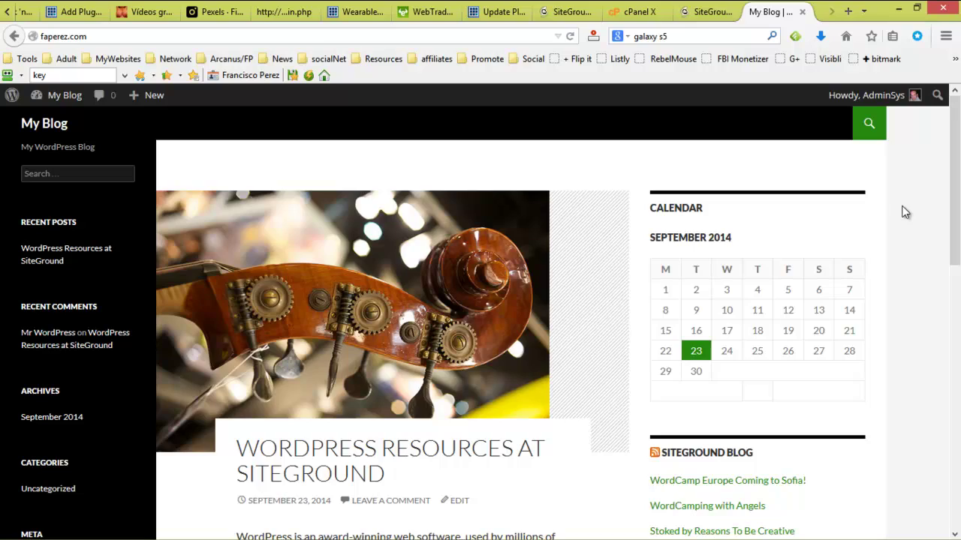
pyautogui.scroll(-5, 236, 315)
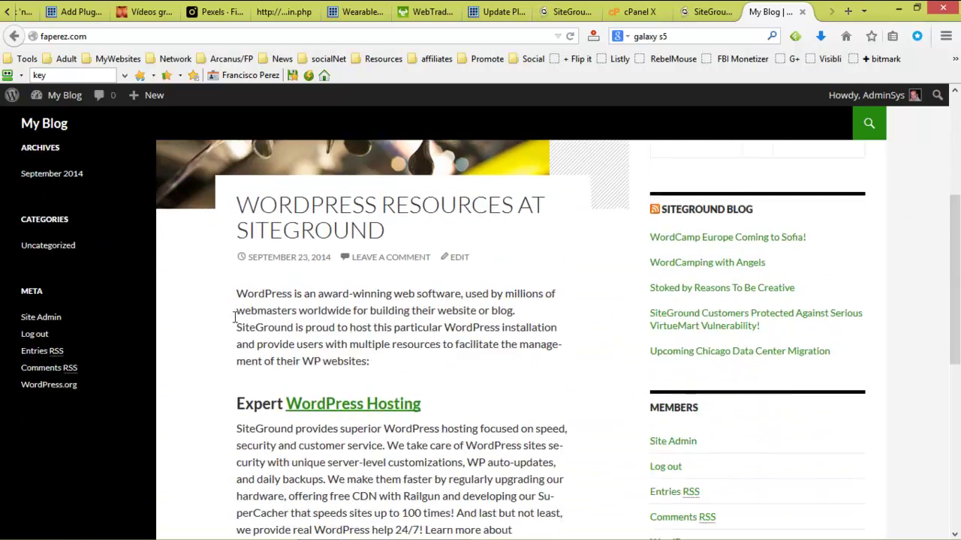
pyautogui.scroll(-5, 570, 322)
pyautogui.scroll(-3, 623, 328)
pyautogui.scroll(-2, 620, 328)
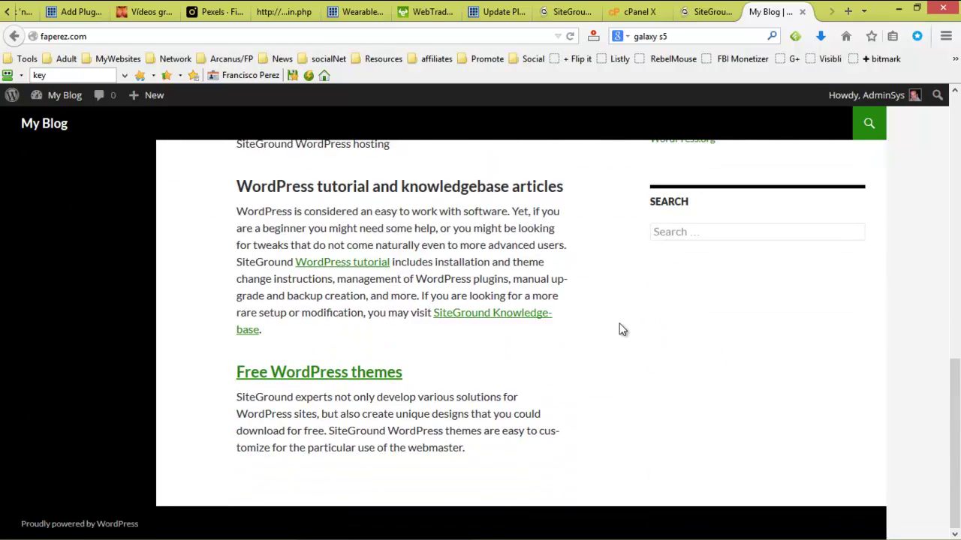
pyautogui.scroll(5, 620, 328)
pyautogui.scroll(5, 620, 328)
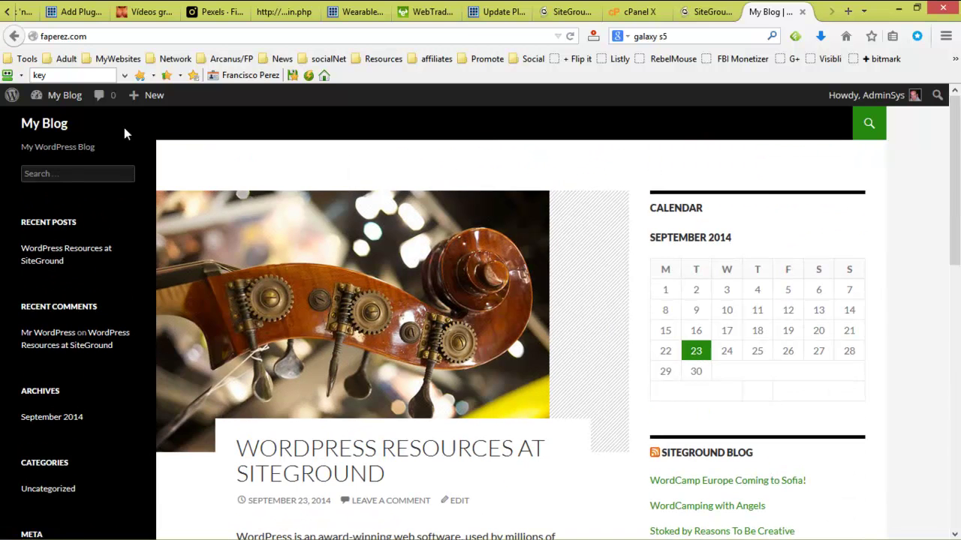
# - Return to the SiteGround tab and scroll the finished Account Setup Assistant page down to Proceed to Customer Area
pyautogui.click(570, 12)
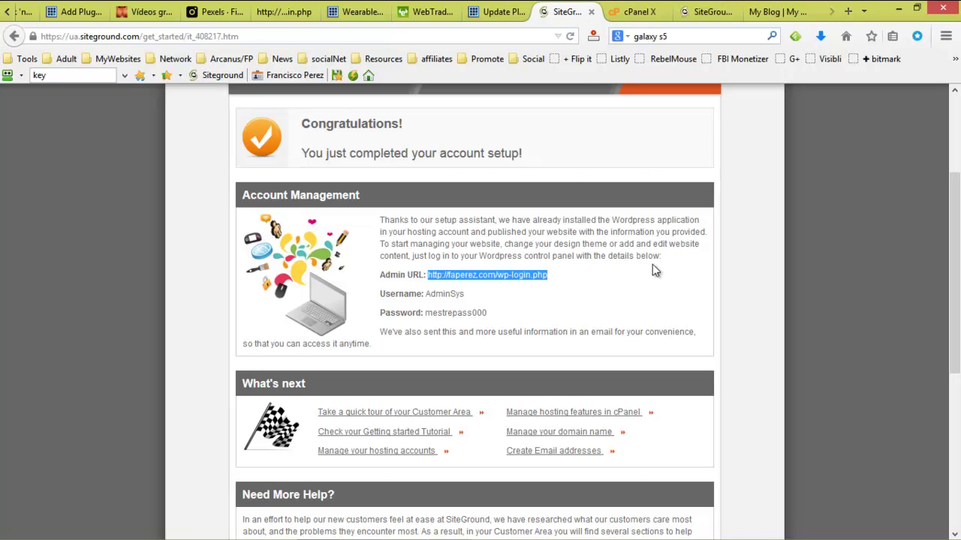
pyautogui.scroll(2, 742, 217)
pyautogui.scroll(-4, 741, 219)
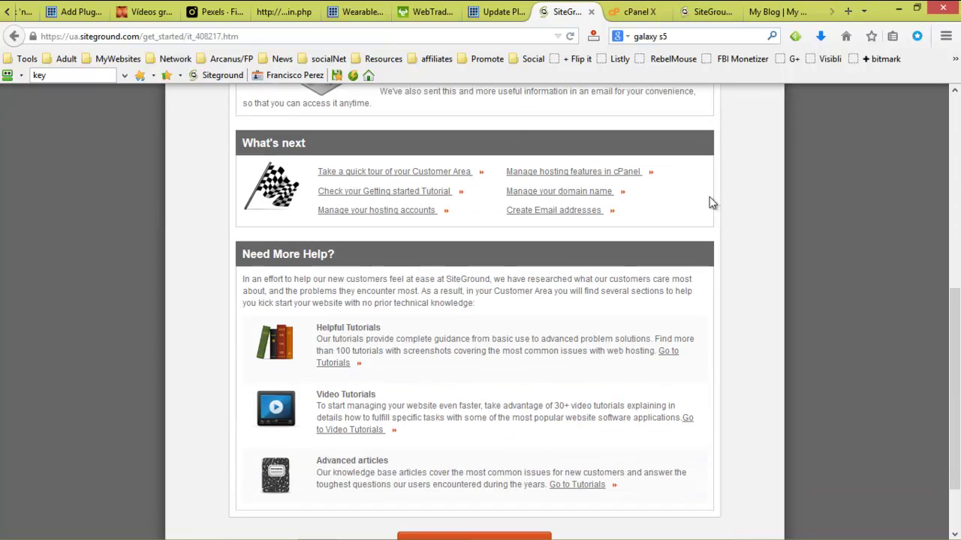
pyautogui.scroll(-1, 682, 204)
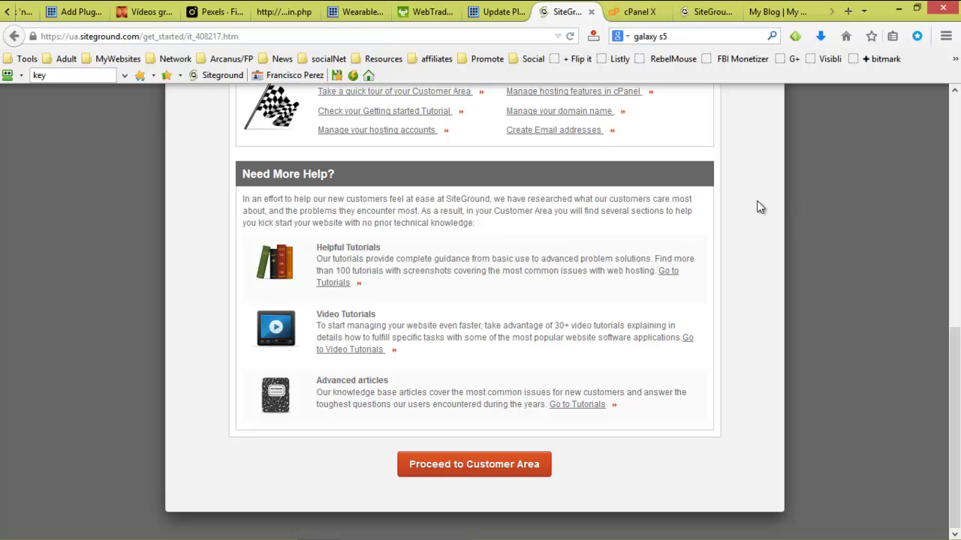
pyautogui.scroll(6, 756, 200)
pyautogui.scroll(1, 752, 191)
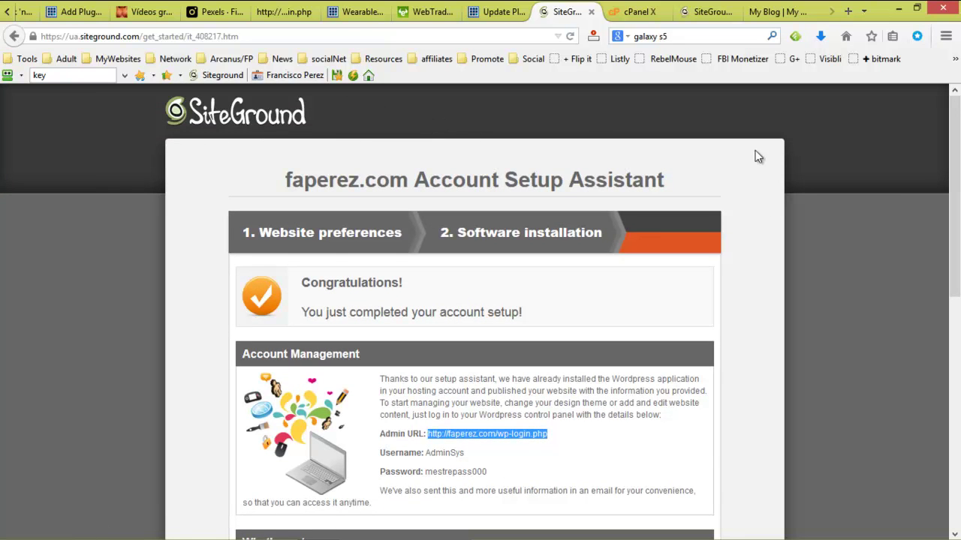
pyautogui.scroll(-2, 754, 158)
pyautogui.scroll(-3, 753, 169)
pyautogui.scroll(-2, 753, 176)
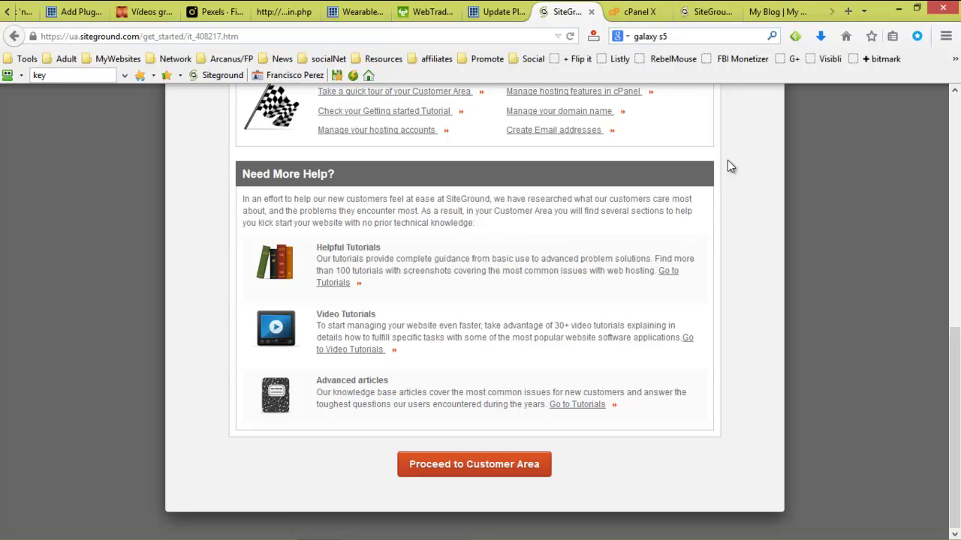
# - Switch to the faperez.com cPanel tab and scroll from Domains down to Advanced
pyautogui.click(636, 12)
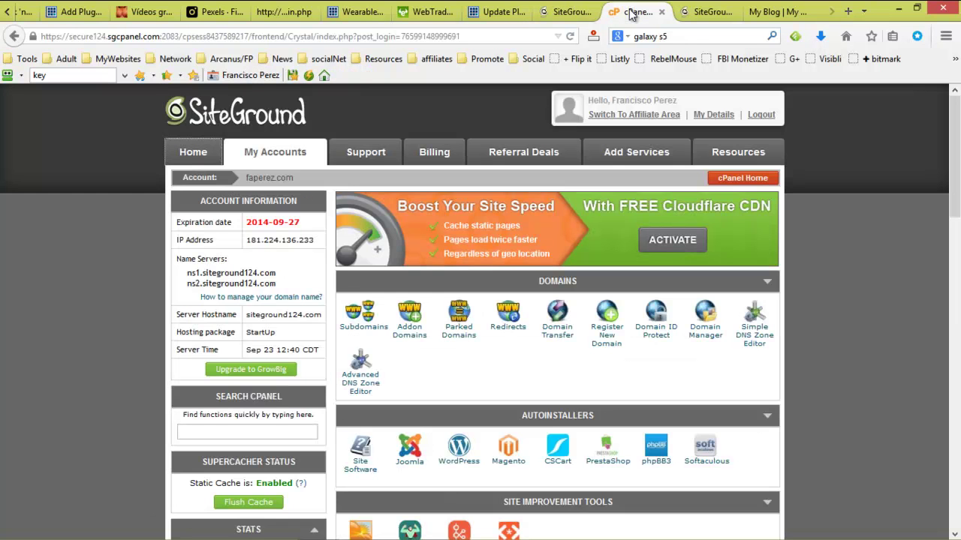
pyautogui.scroll(-2, 851, 262)
pyautogui.scroll(-1, 851, 262)
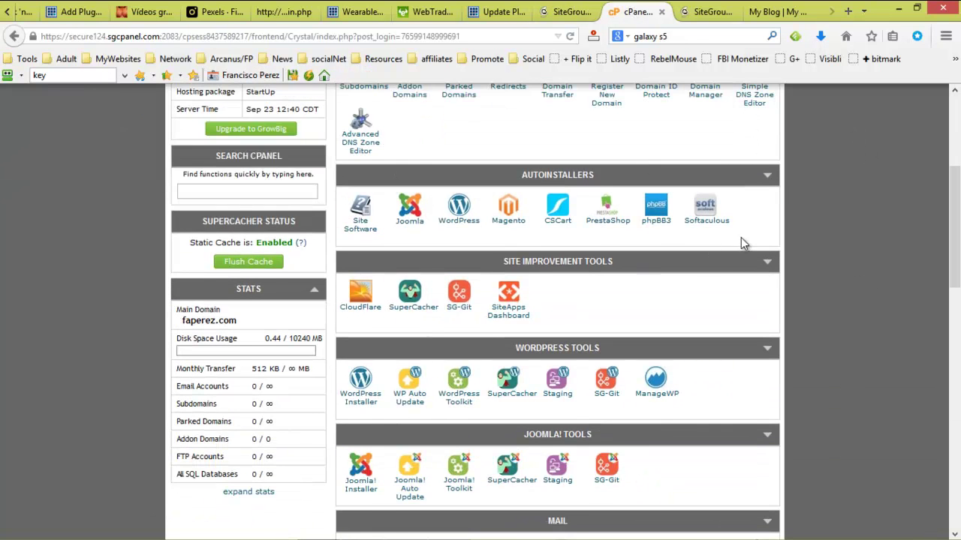
pyautogui.scroll(-1, 742, 242)
pyautogui.scroll(4, 800, 247)
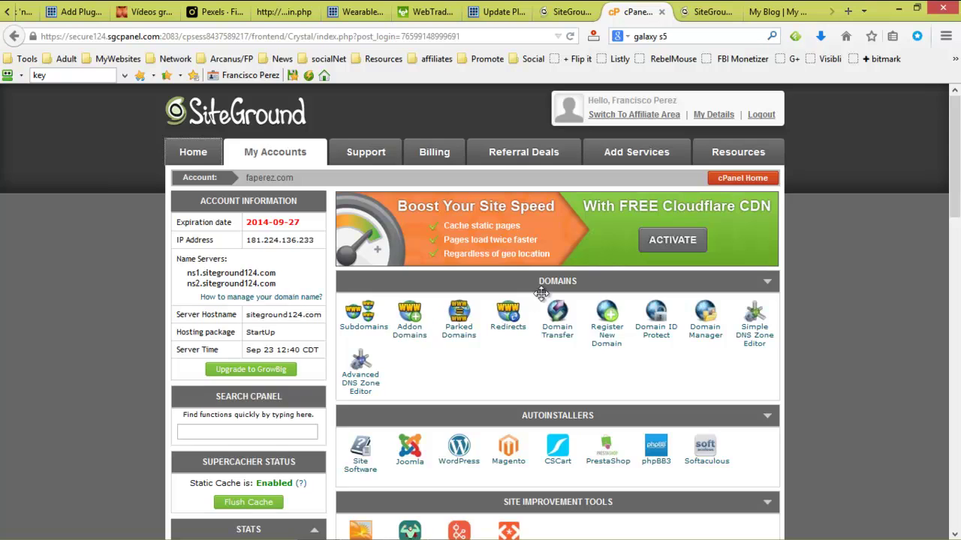
pyautogui.scroll(-2, 717, 295)
pyautogui.scroll(-1, 784, 290)
pyautogui.scroll(-1, 813, 269)
pyautogui.scroll(-2, 813, 269)
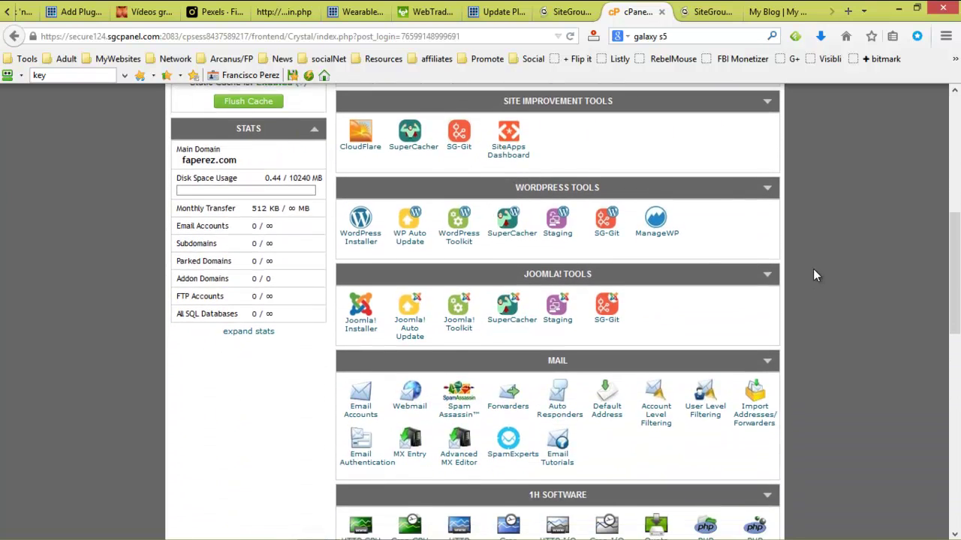
pyautogui.scroll(-1, 813, 269)
pyautogui.scroll(-1, 813, 269)
pyautogui.scroll(-2, 812, 269)
pyautogui.scroll(-2, 812, 269)
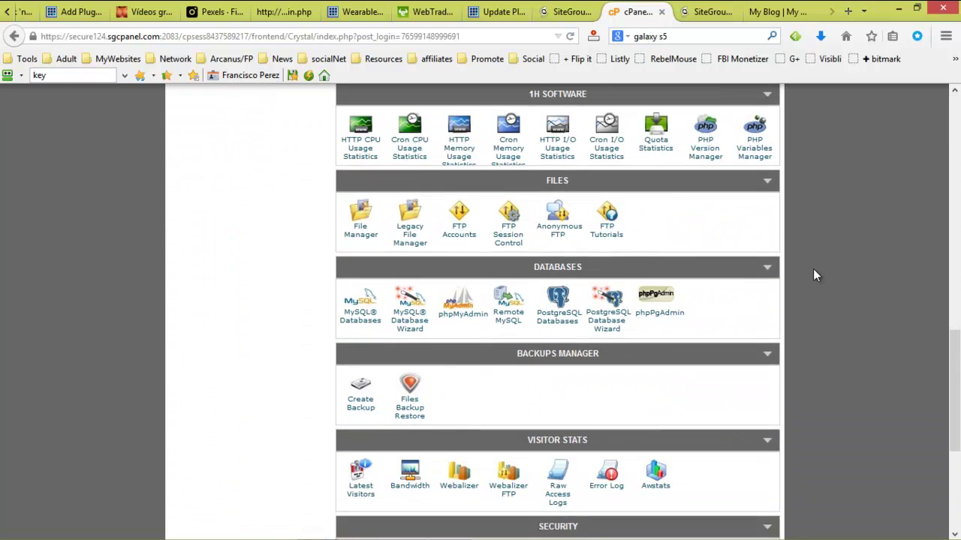
pyautogui.scroll(-1, 812, 268)
pyautogui.scroll(-1, 813, 269)
pyautogui.scroll(-2, 839, 257)
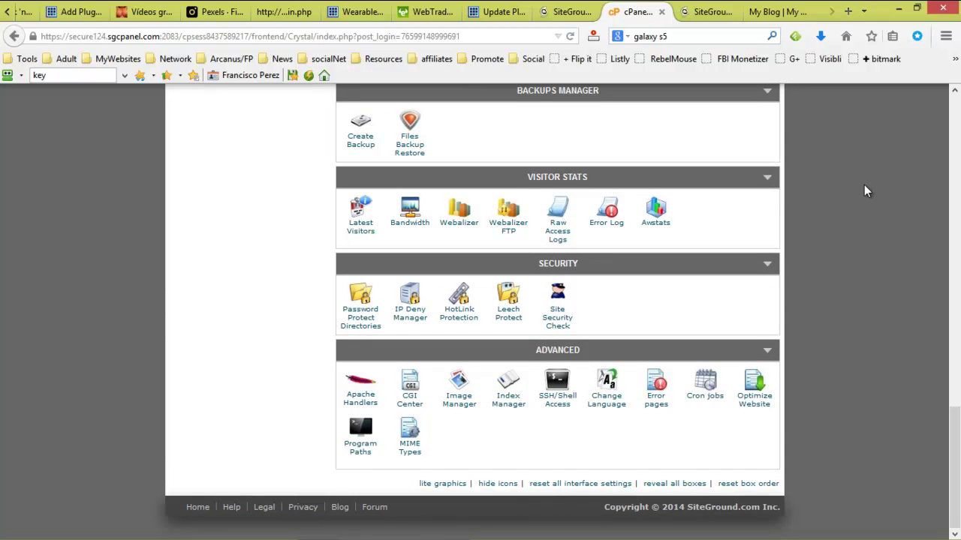
# - Scroll back up through the cPanel tool categories to review them
pyautogui.scroll(3, 865, 191)
pyautogui.scroll(5, 865, 192)
pyautogui.scroll(5, 866, 192)
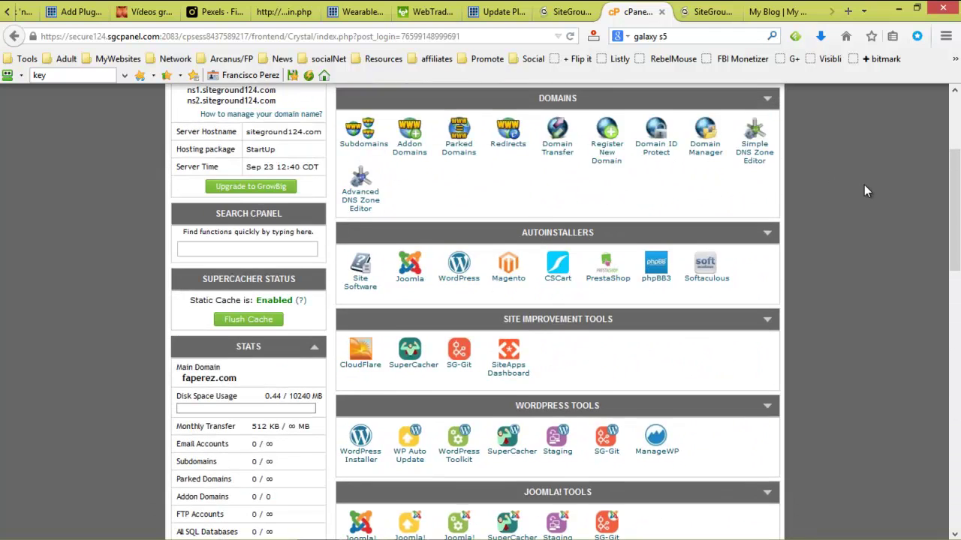
pyautogui.scroll(2, 866, 191)
pyautogui.scroll(1, 866, 192)
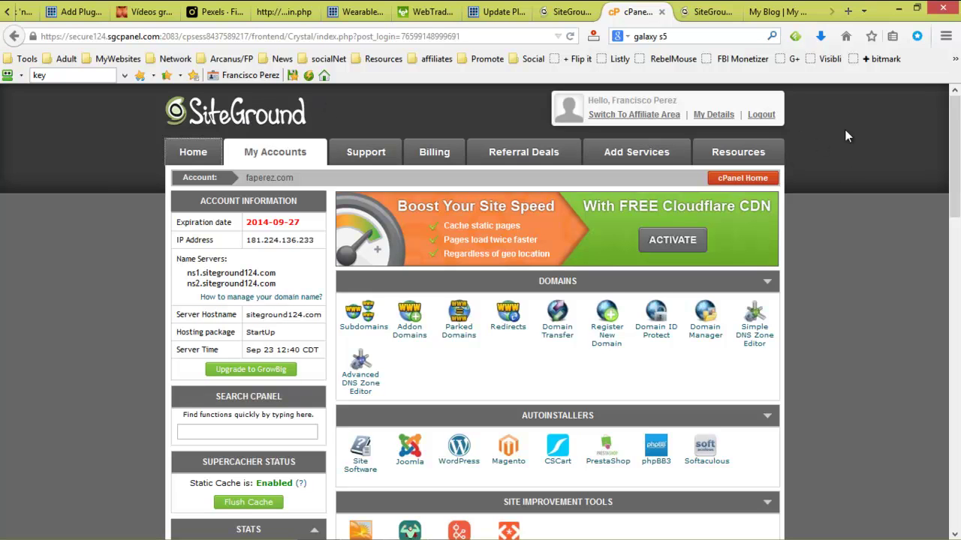
pyautogui.scroll(-4, 888, 152)
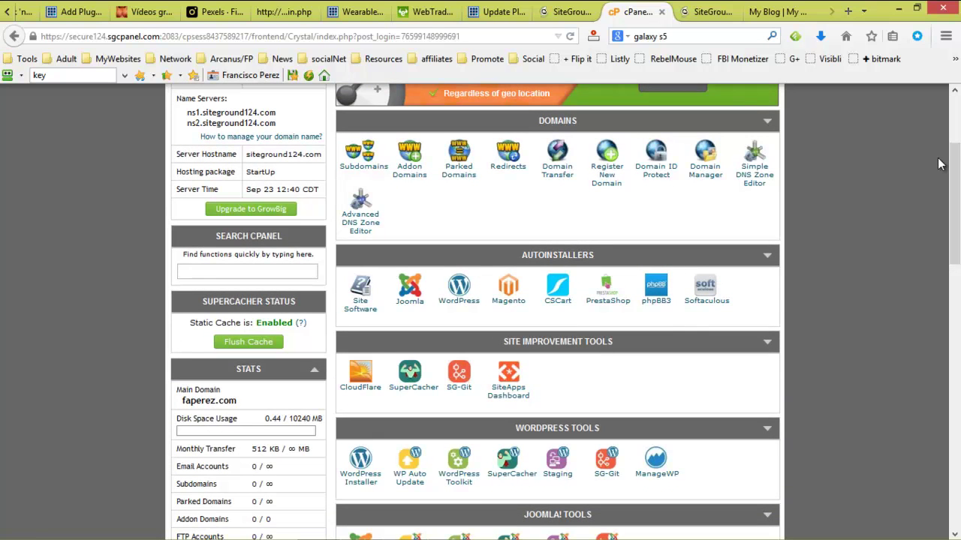
pyautogui.scroll(-4, 910, 162)
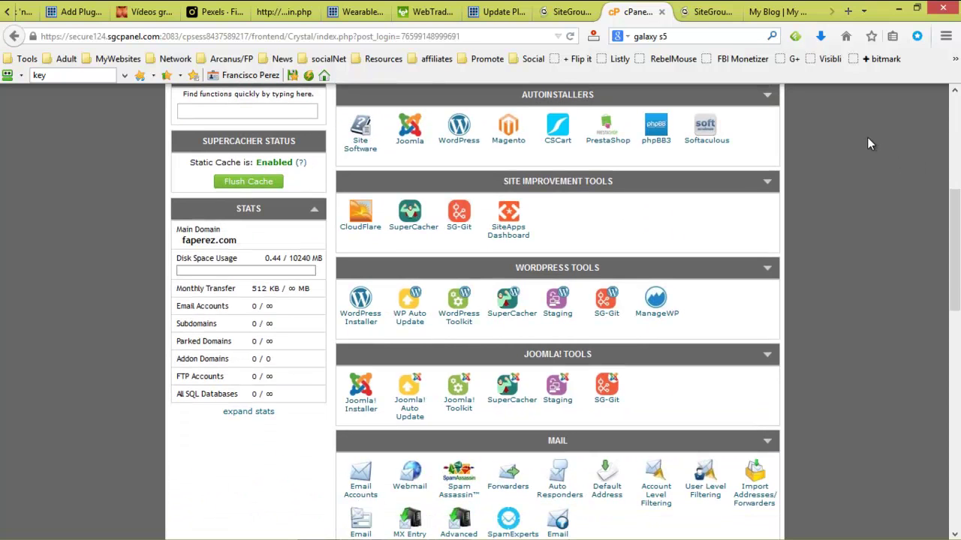
pyautogui.scroll(2, 878, 146)
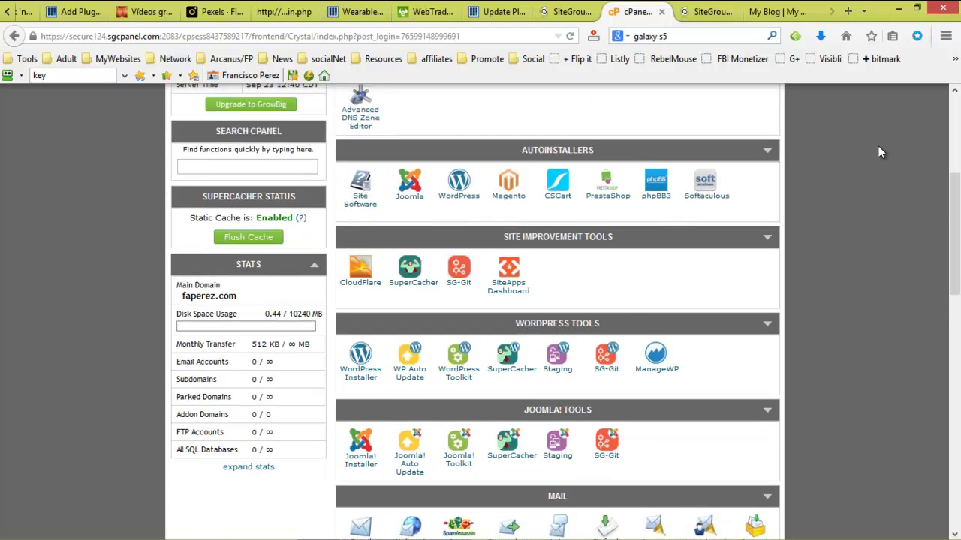